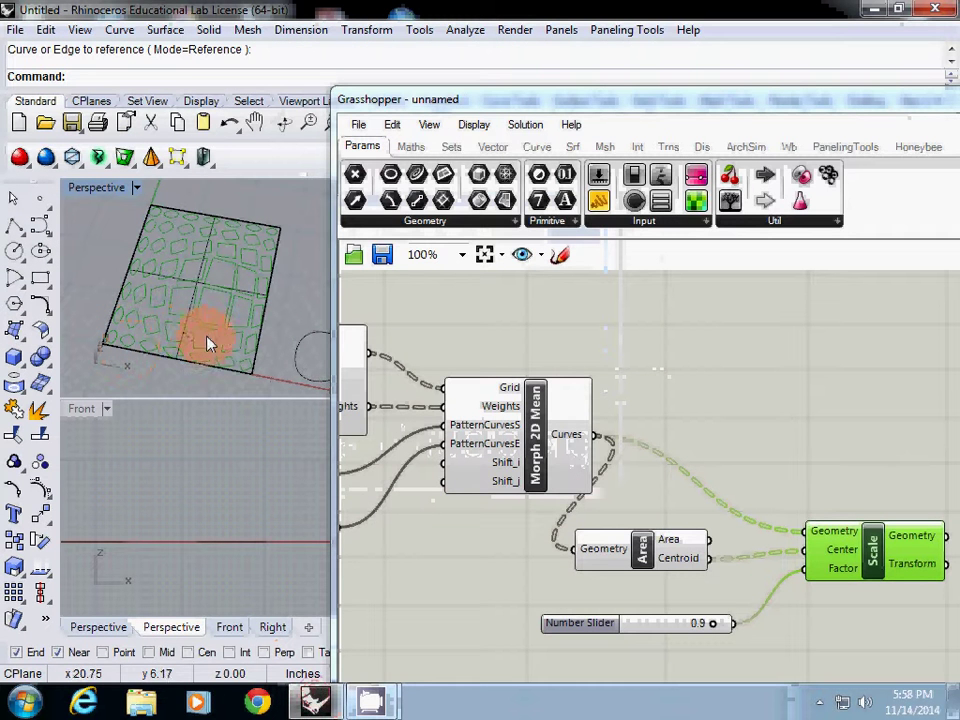
Examine the scaled pattern on the surface and the source circle and square curves in Rhino's Perspective view.
drag(368, 100, 548, 101)
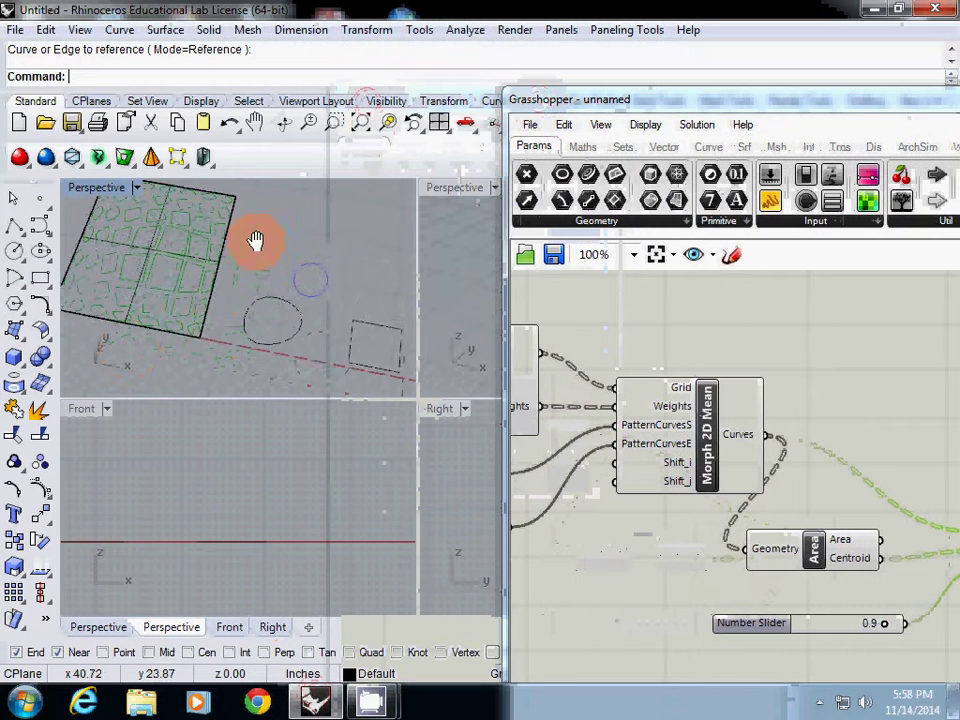
click(292, 322)
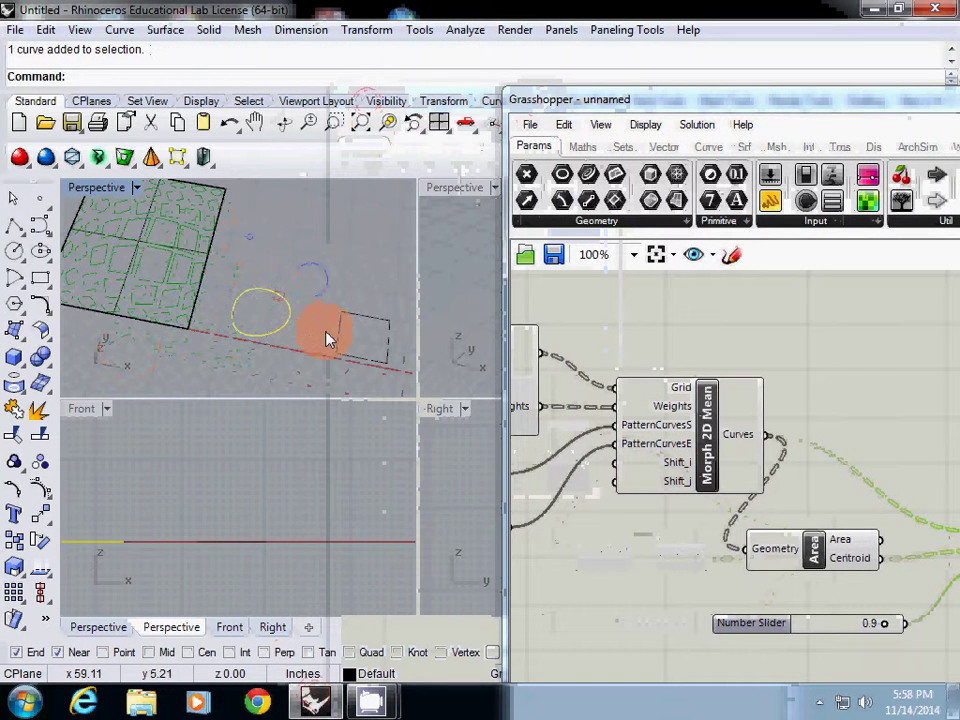
click(334, 336)
scroll(253, 300, up, 5)
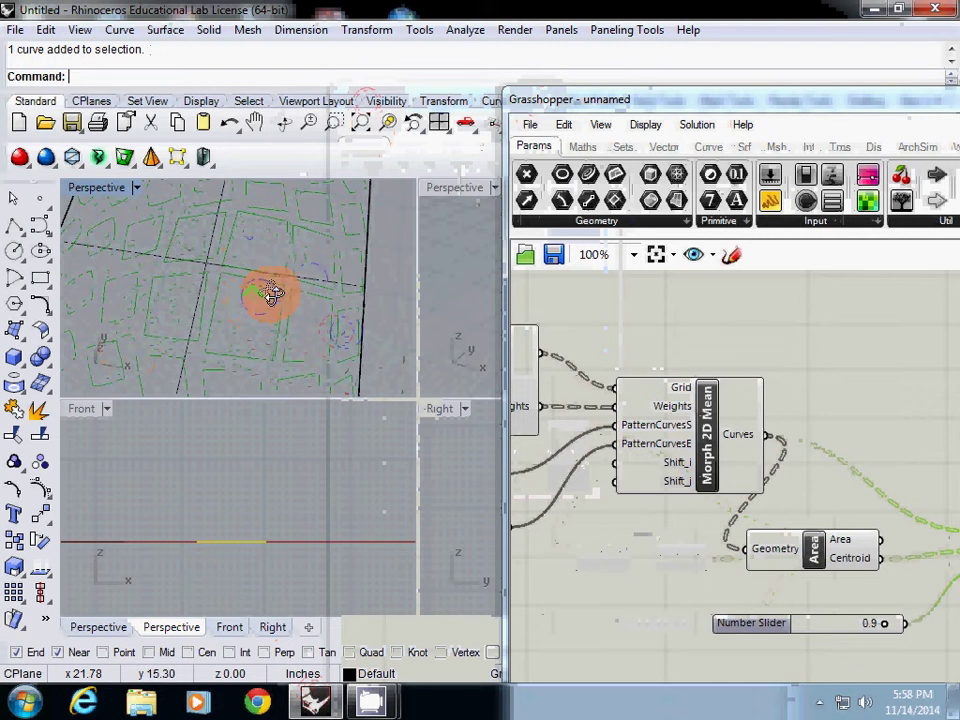
scroll(281, 296, down, 5)
mouse_move(271, 293)
right_down()
mouse_move(281, 296)
mouse_move(238, 242)
mouse_move(260, 305)
right_up()
scroll(259, 311, up, 2)
scroll(264, 322, down, 2)
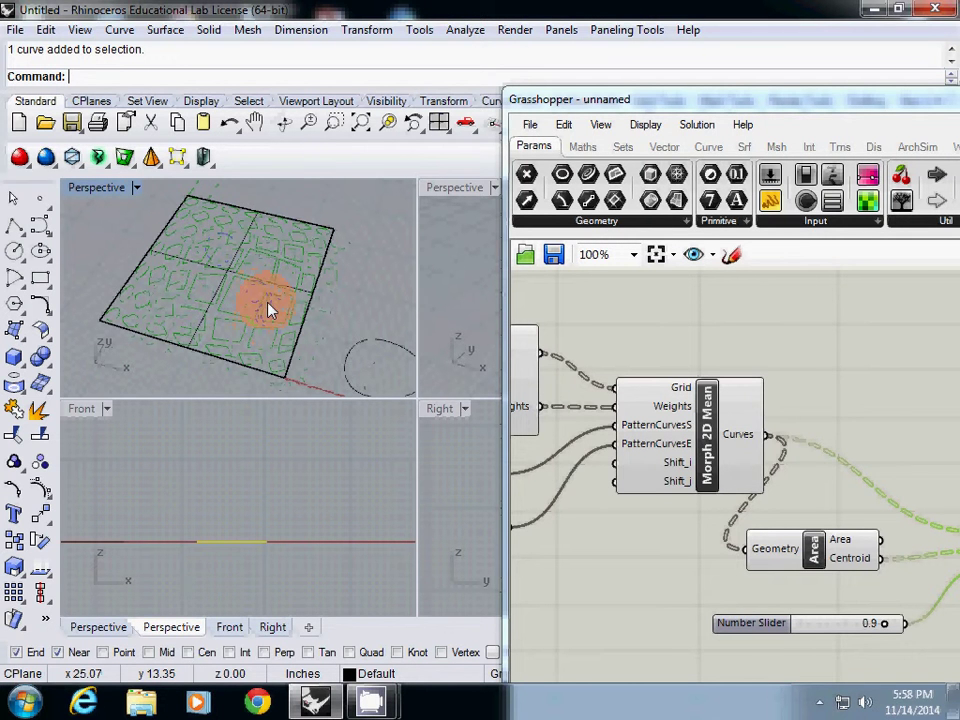
right_click(757, 436)
click(573, 515)
right_click(731, 503)
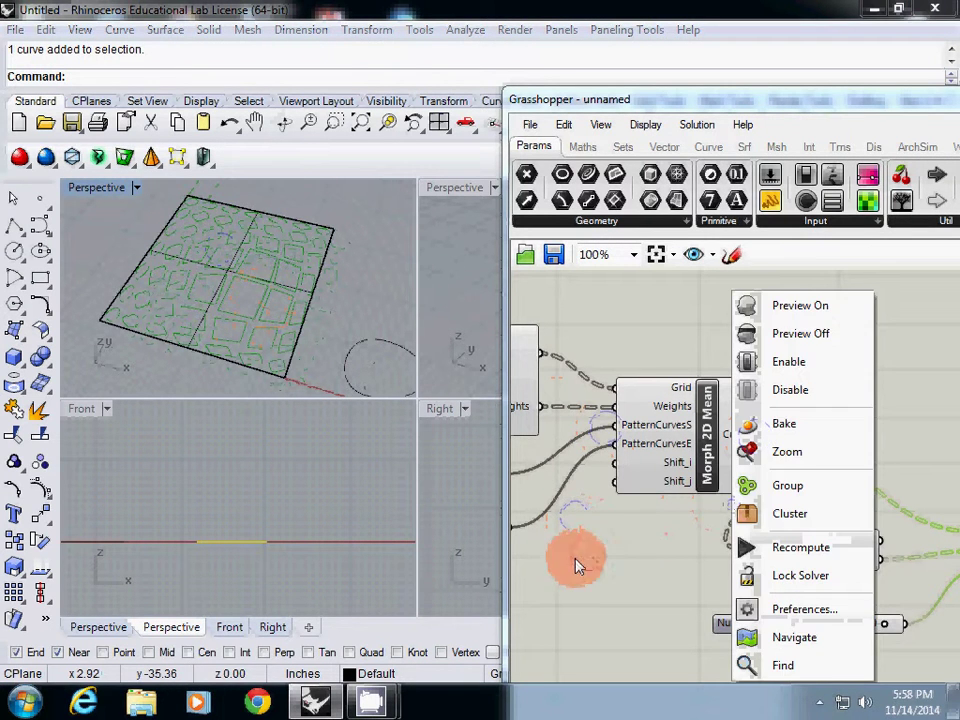
drag(570, 103, 362, 98)
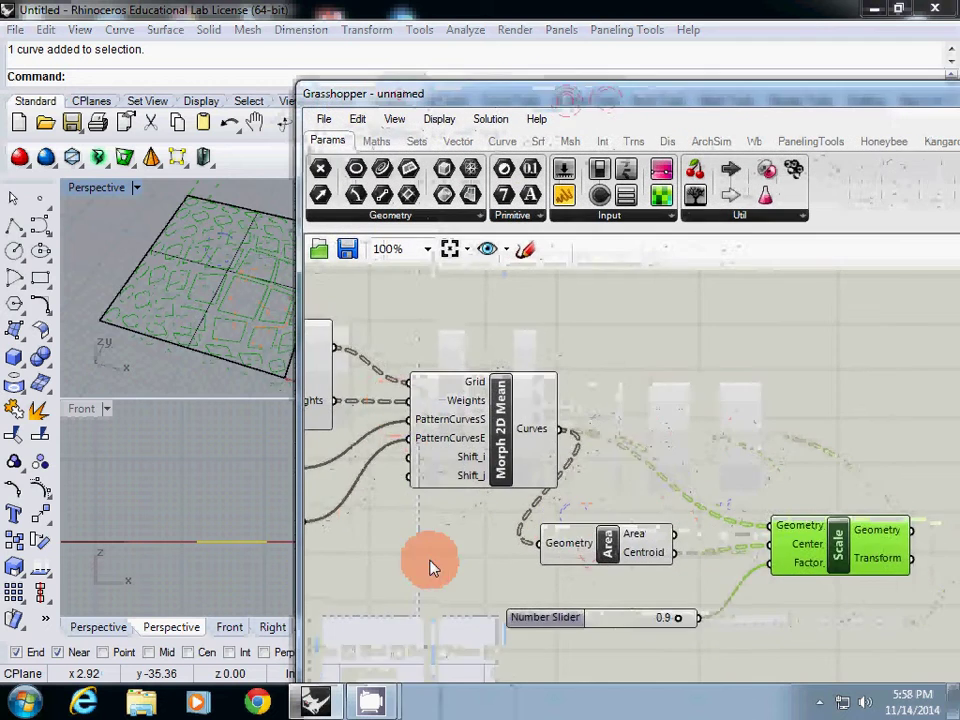
Review the definition's previews from Surface and Divide Surface through Point Attraction and Morph 2D Mean to Scale.
right_drag(429, 568, 628, 600)
right_drag(437, 587, 383, 553)
right_drag(503, 543, 481, 553)
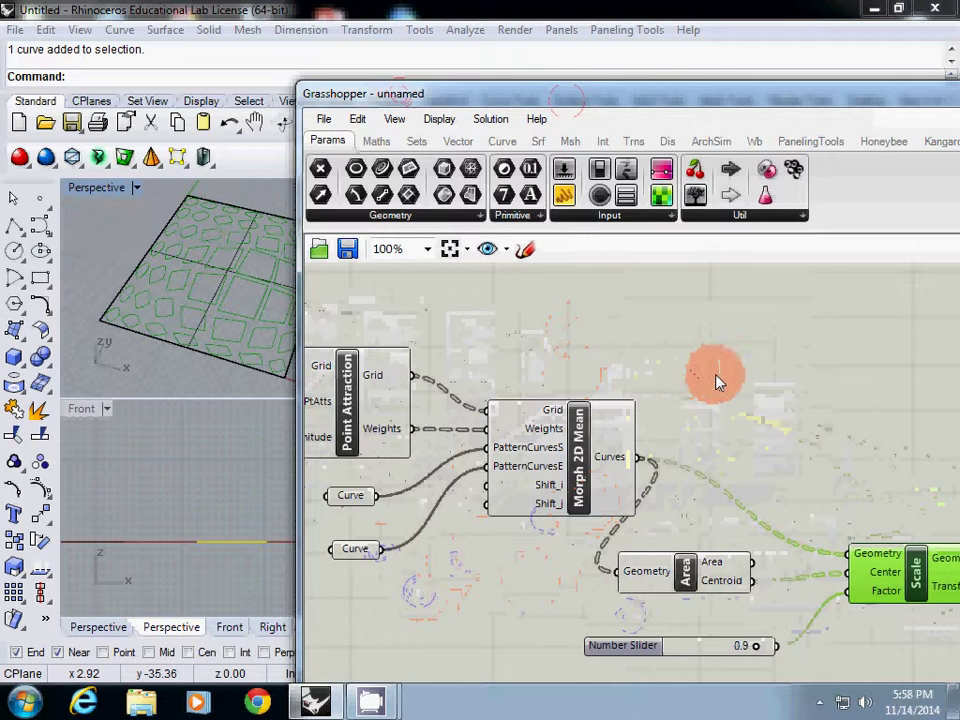
right_drag(508, 360, 709, 415)
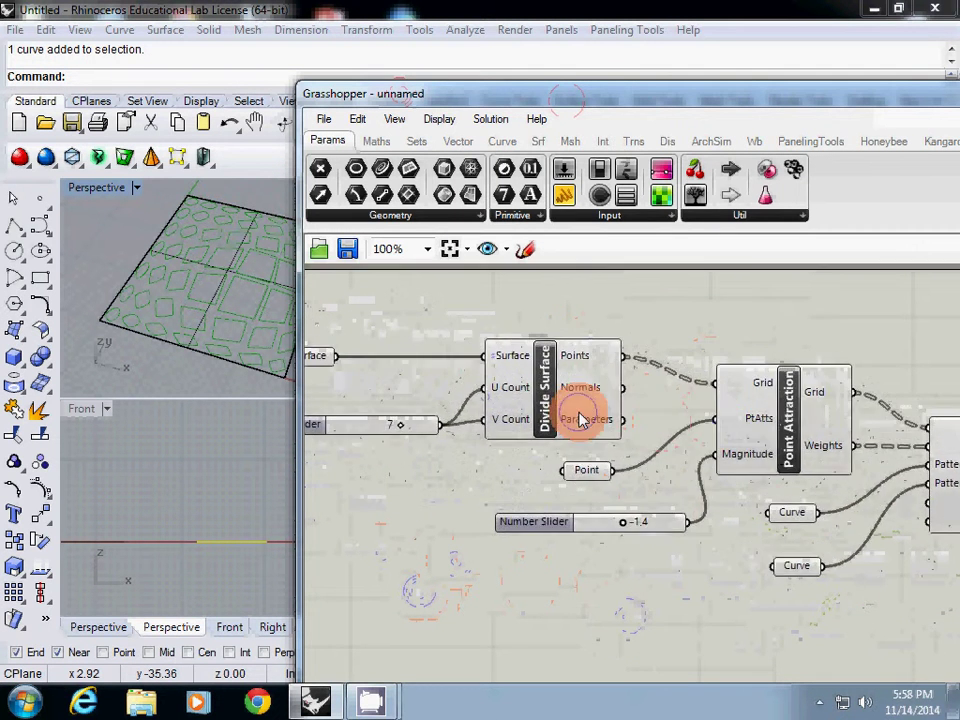
right_drag(583, 422, 718, 428)
click(462, 371)
click(684, 420)
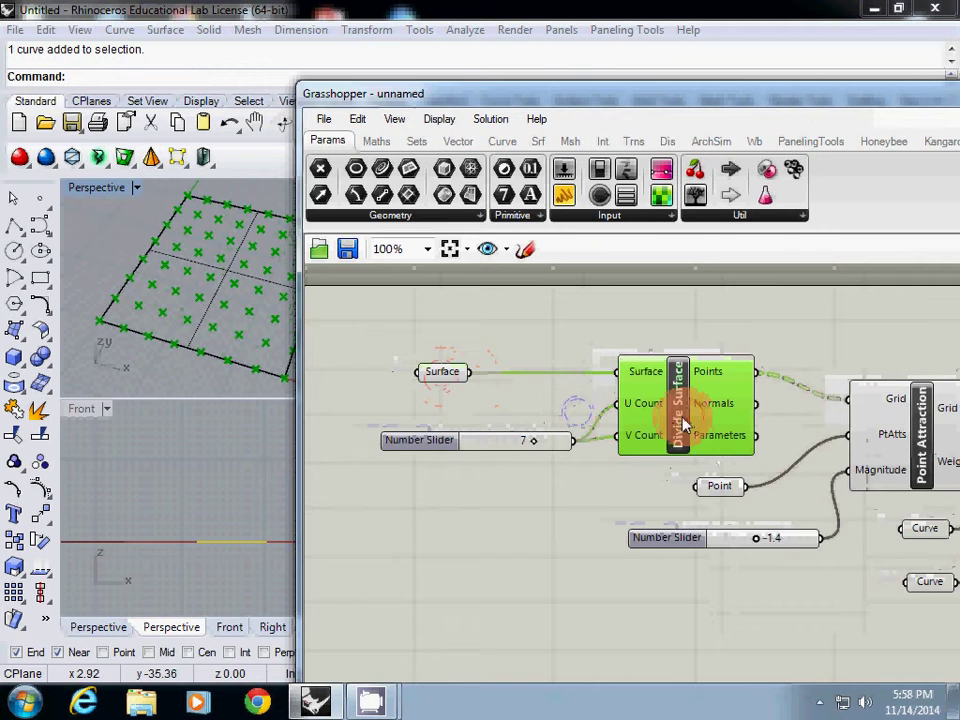
right_drag(622, 484, 439, 454)
click(670, 442)
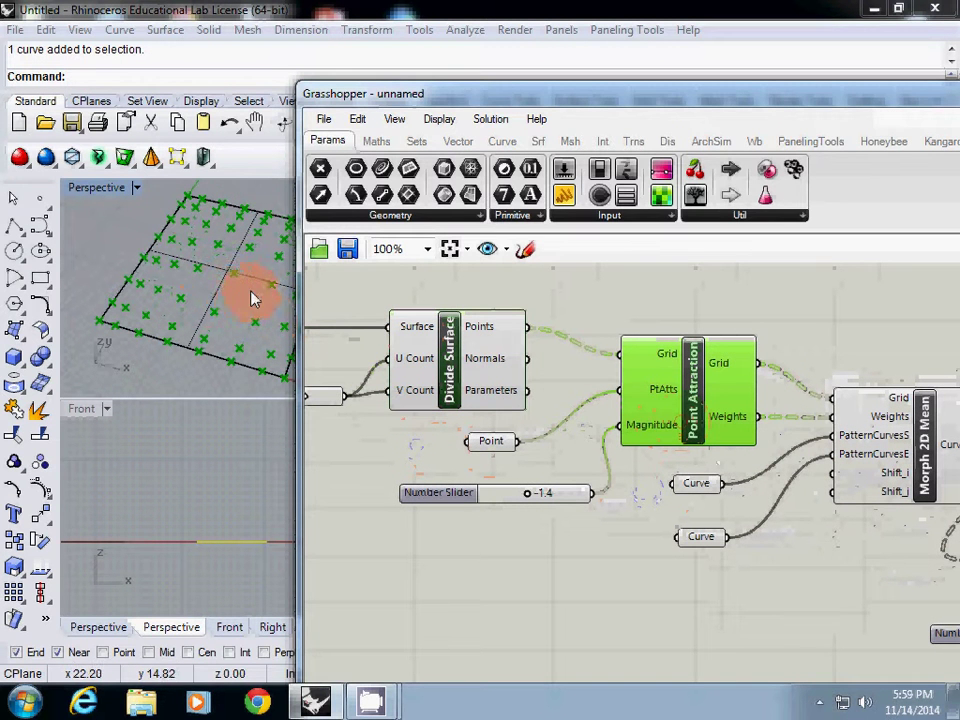
right_drag(540, 407, 318, 358)
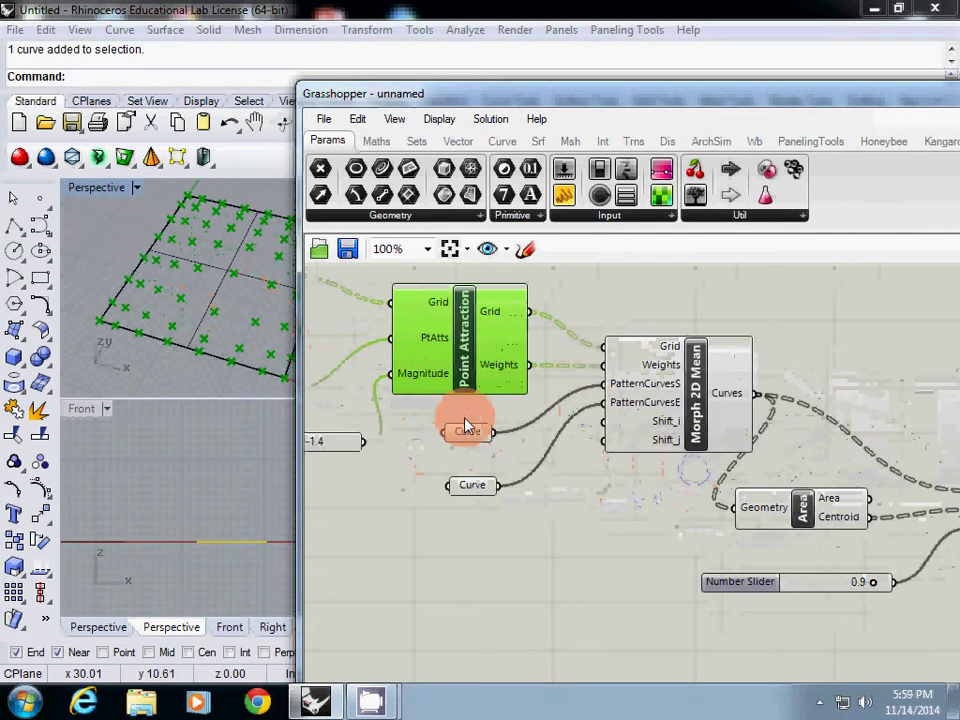
click(697, 437)
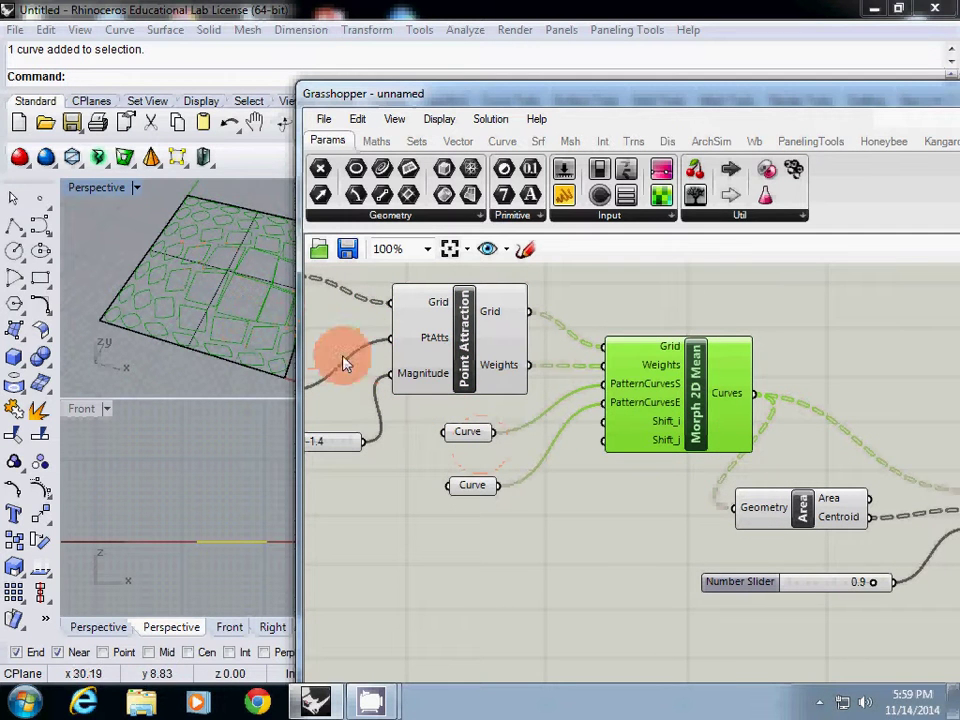
right_drag(601, 477, 430, 416)
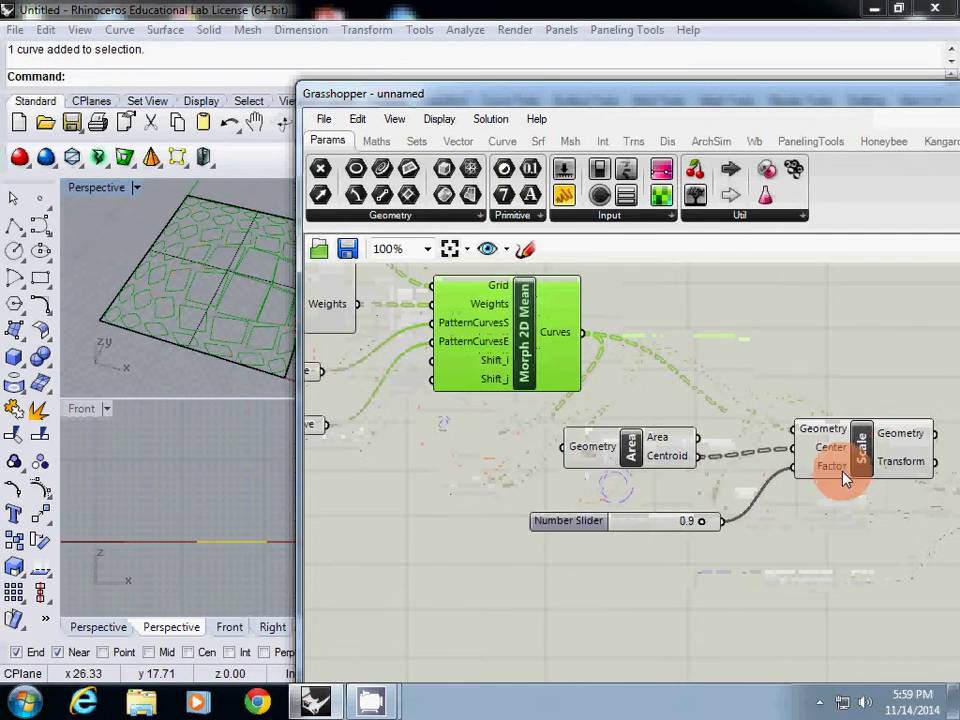
click(861, 466)
click(185, 282)
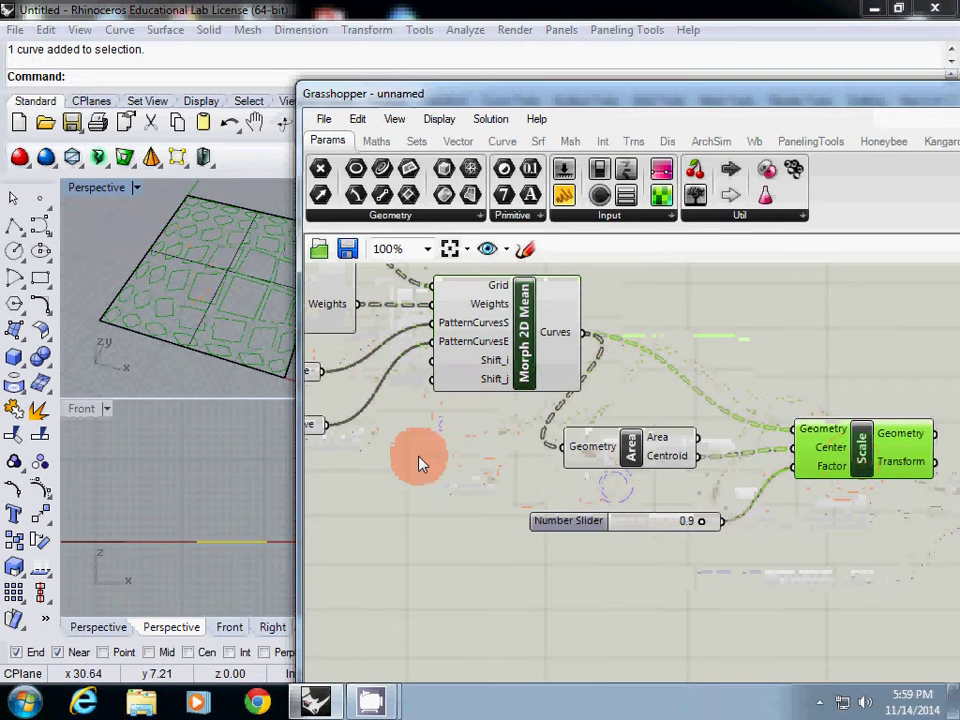
Delete all components of the Grasshopper definition and the existing geometry in the Rhino model.
right_drag(396, 456, 491, 508)
scroll(366, 441, down, 5)
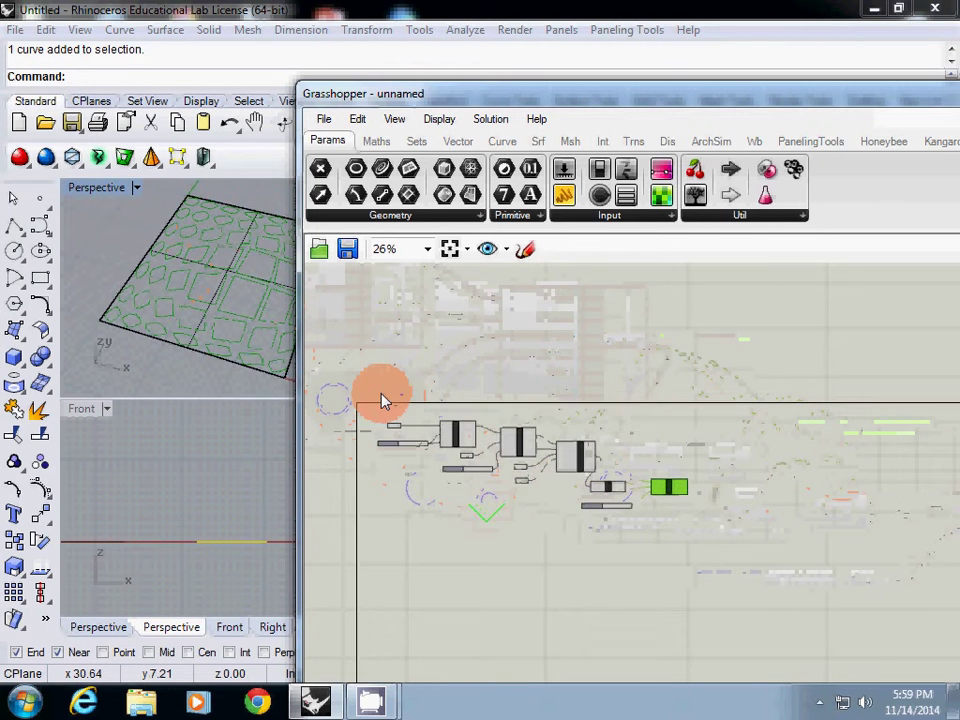
drag(361, 383, 739, 554)
key(Delete)
right_drag(196, 350, 22, 340)
key(Delete)
Create a rectangular plane surface in Rhino from the origin (0) with length 32 and width 36.
click(18, 338)
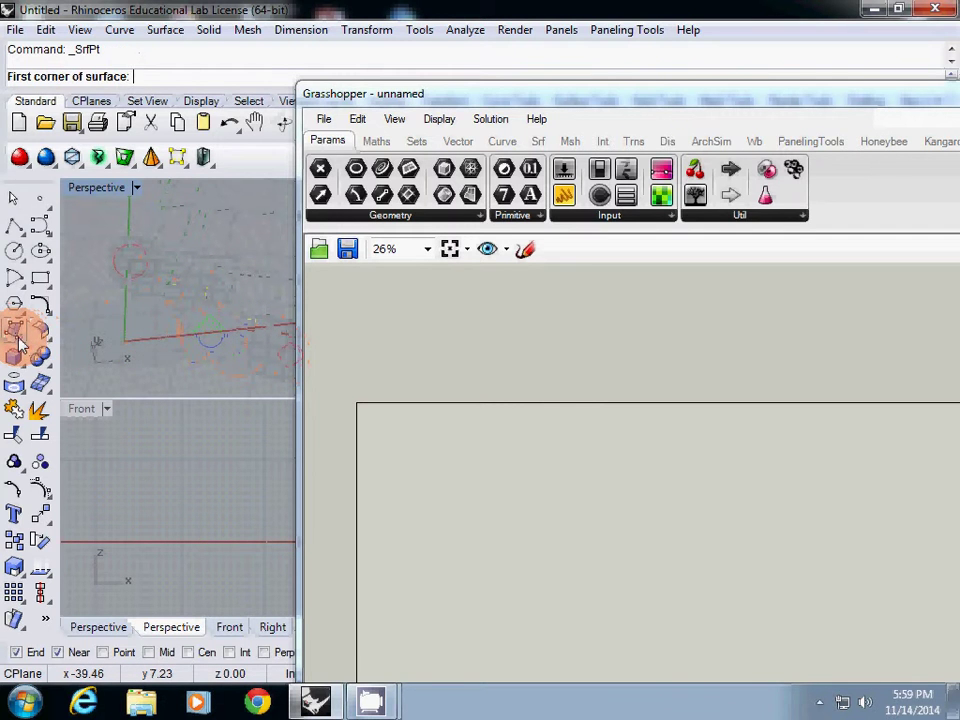
click(19, 333)
click(41, 370)
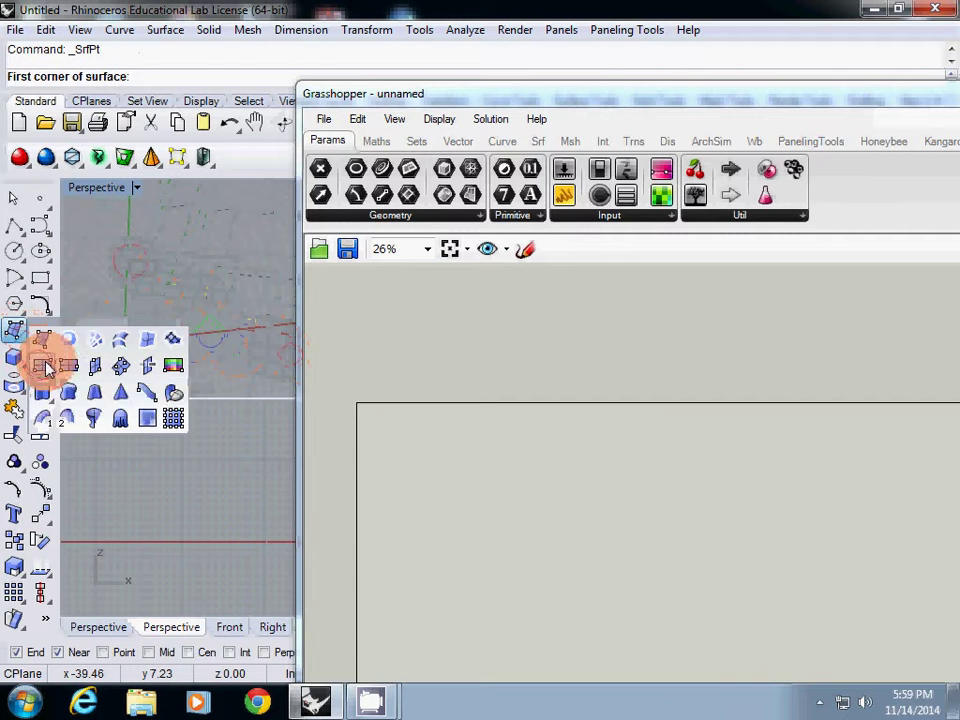
click(42, 366)
text(0)
key(Return)
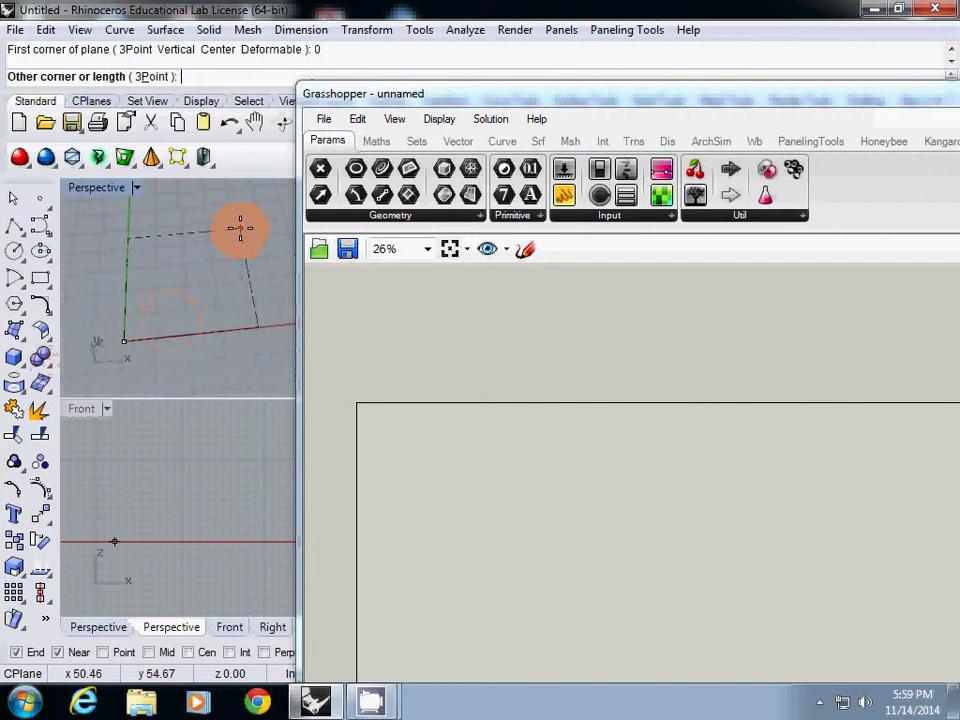
text(32)
key(Return)
text(36)
key(Return)
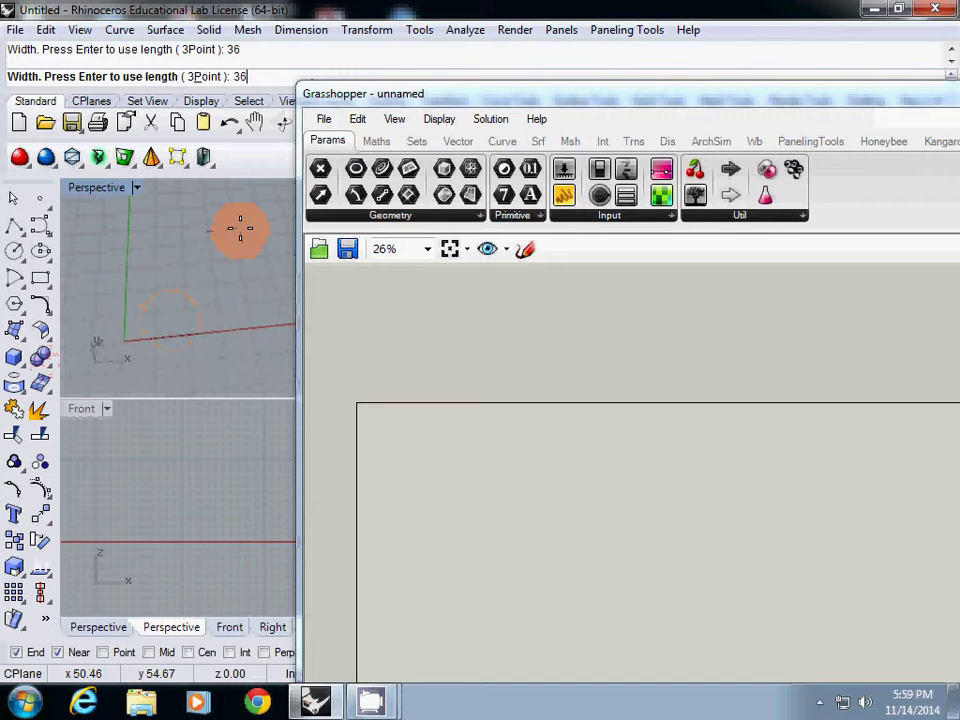
Select the new plane in Rhino and place a Surface parameter on the empty Grasshopper canvas.
click(175, 298)
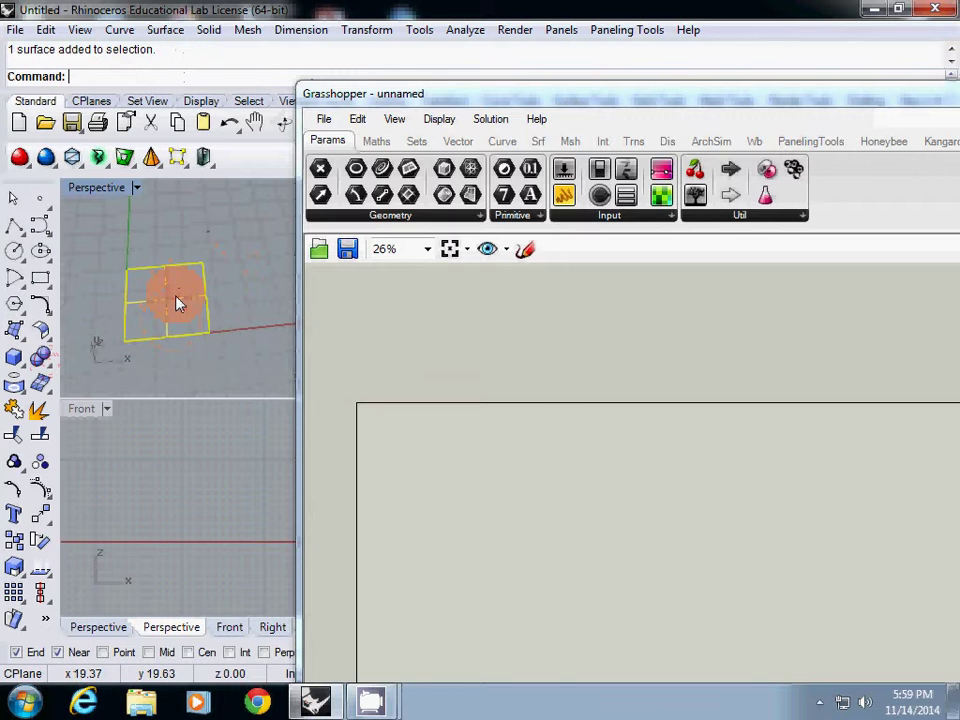
click(407, 437)
scroll(386, 407, up, 3)
scroll(465, 390, up, 1)
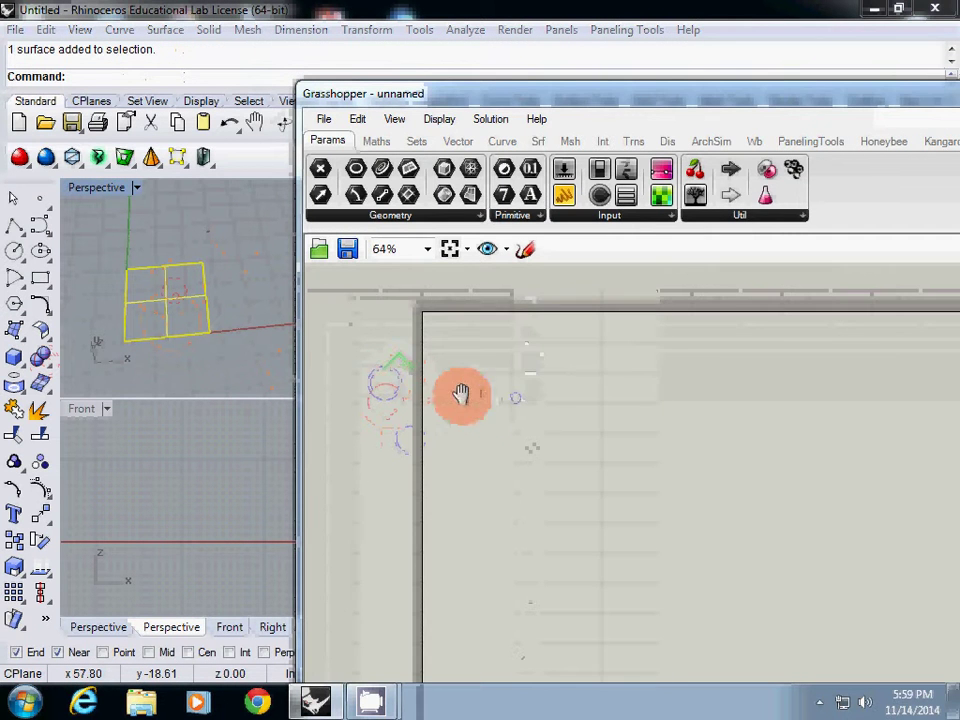
double_click(495, 392)
text(surfa)
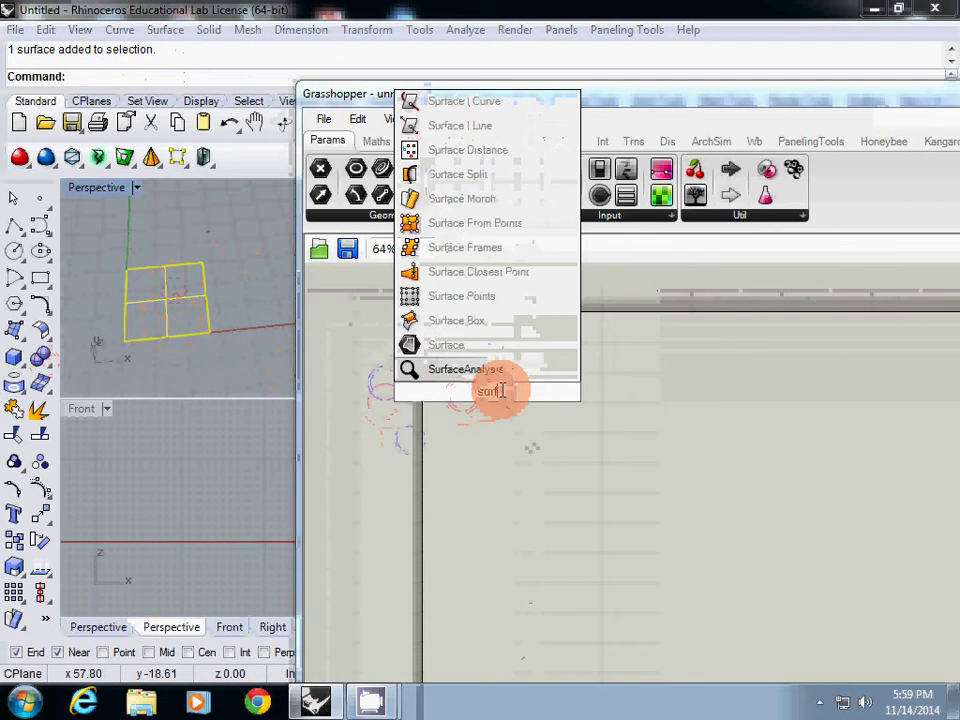
click(465, 347)
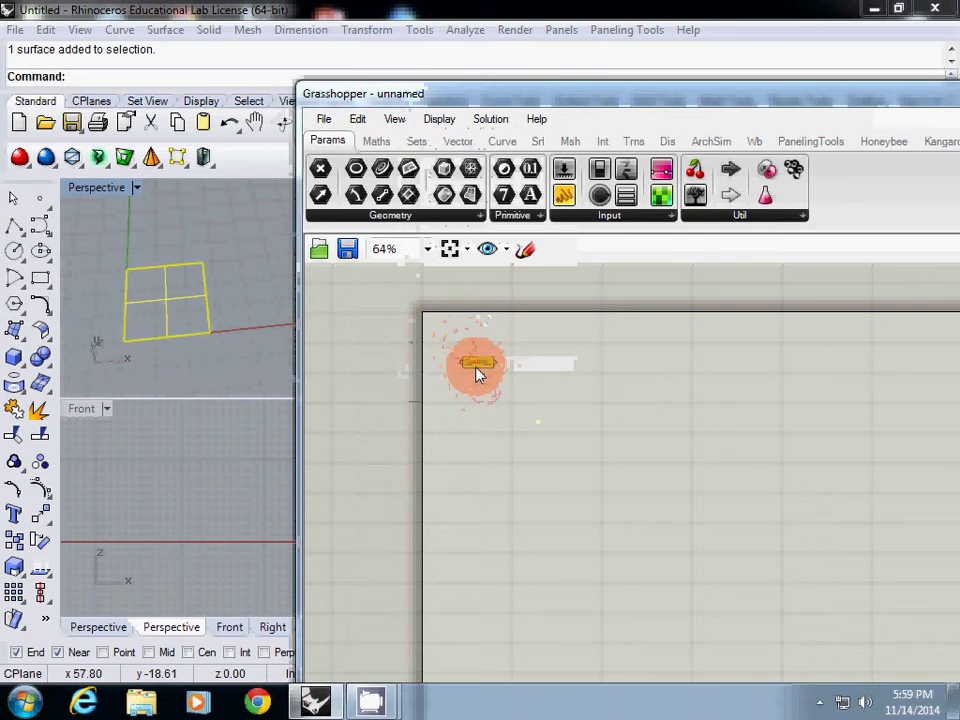
Assign the selected Rhino plane to the Surface parameter as its one referenced surface.
scroll(478, 373, up, 4)
right_click(476, 364)
click(561, 510)
click(192, 343)
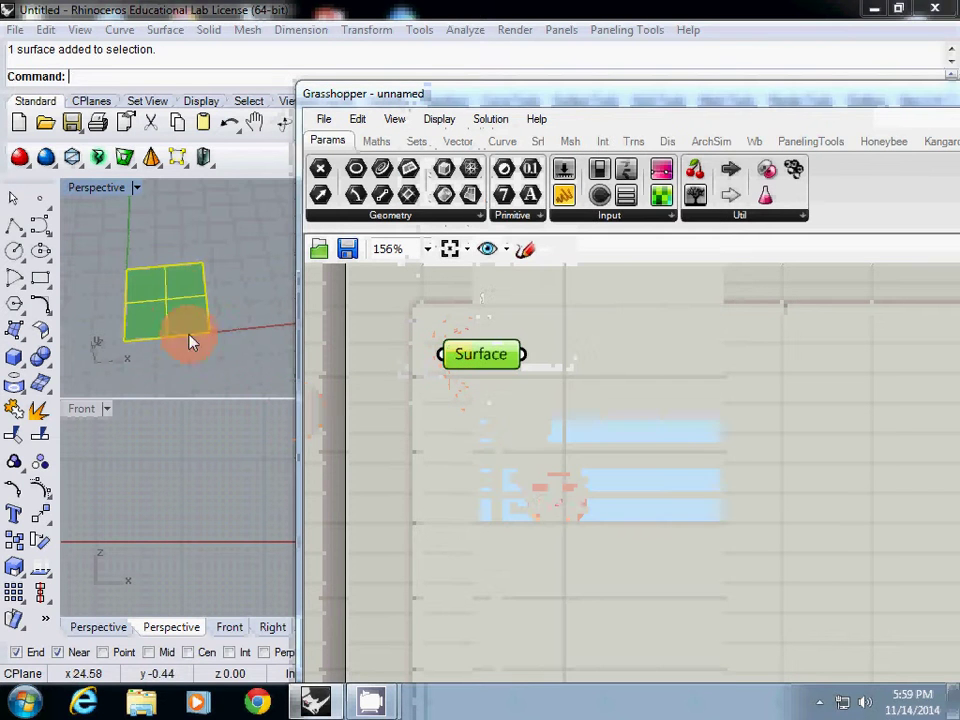
click(481, 475)
Add a Divide Surface component beside the Surface parameter and connect the parameter to its Surface input.
right_drag(481, 426, 436, 407)
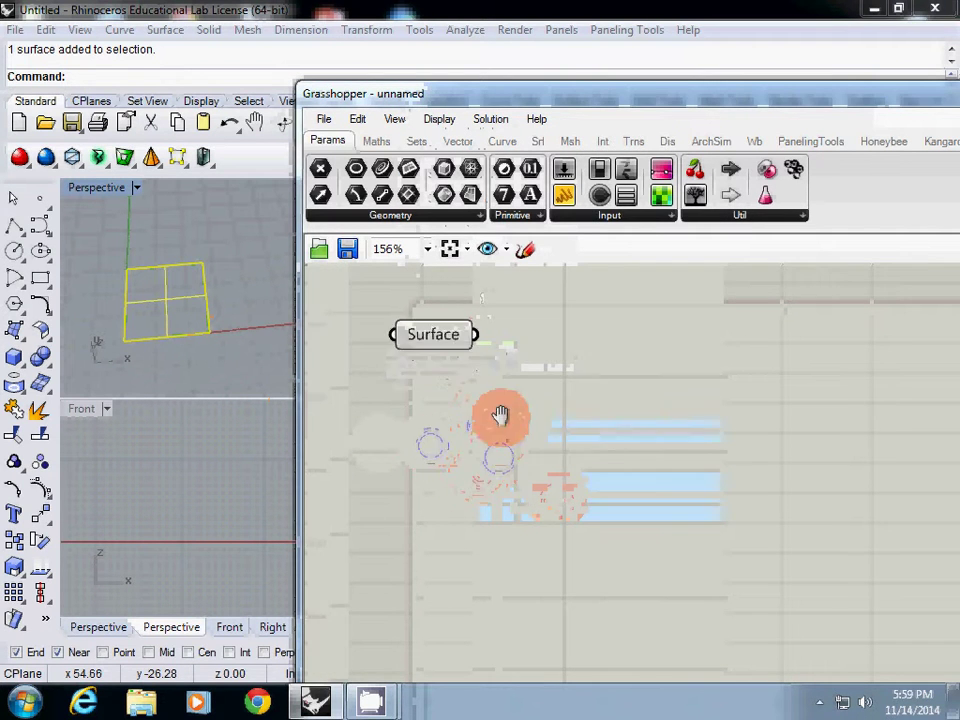
double_click(625, 413)
text(divide)
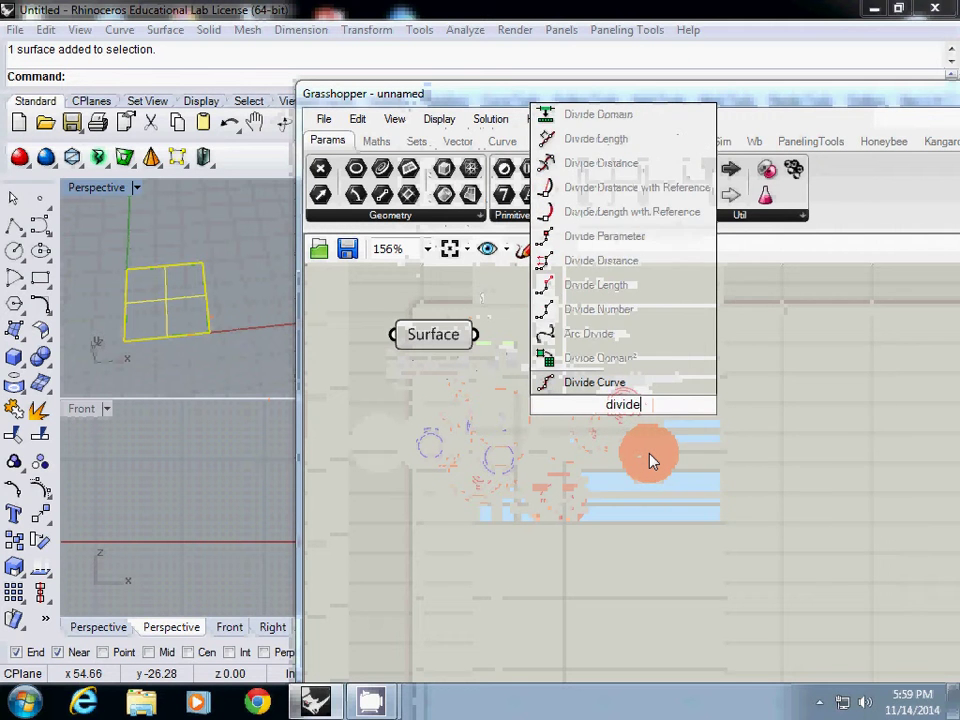
text( sr)
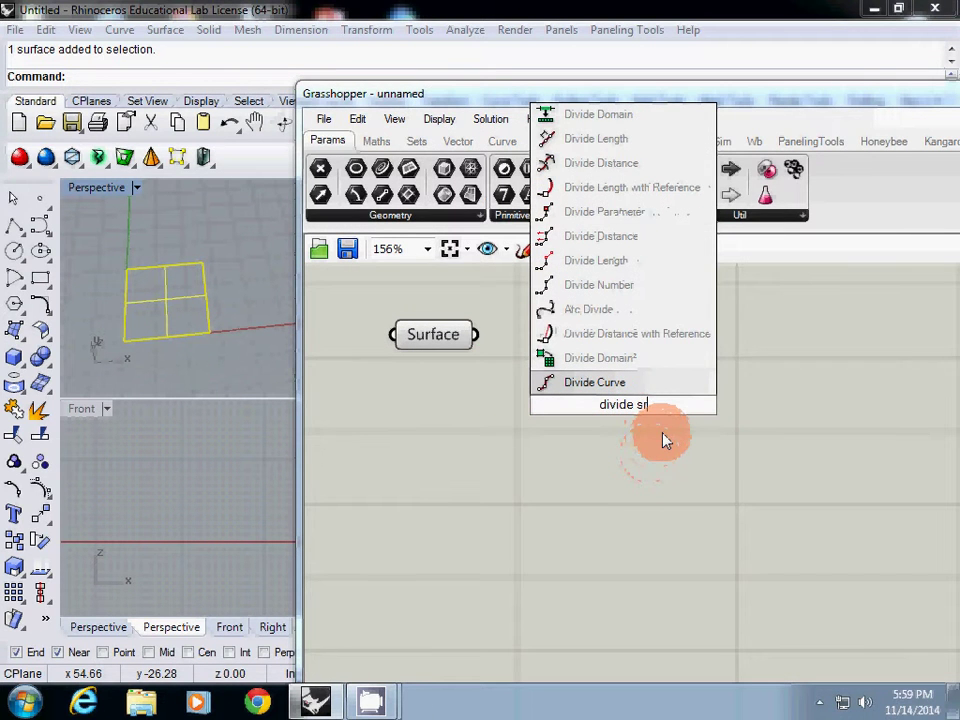
key(BackSpace)
click(610, 383)
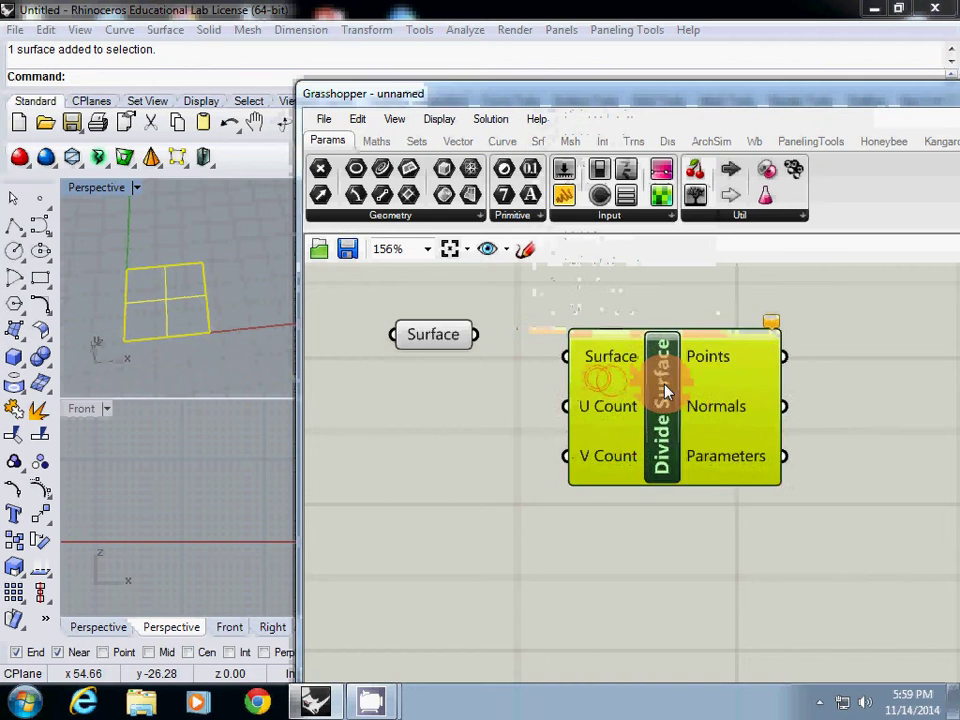
drag(667, 391, 779, 397)
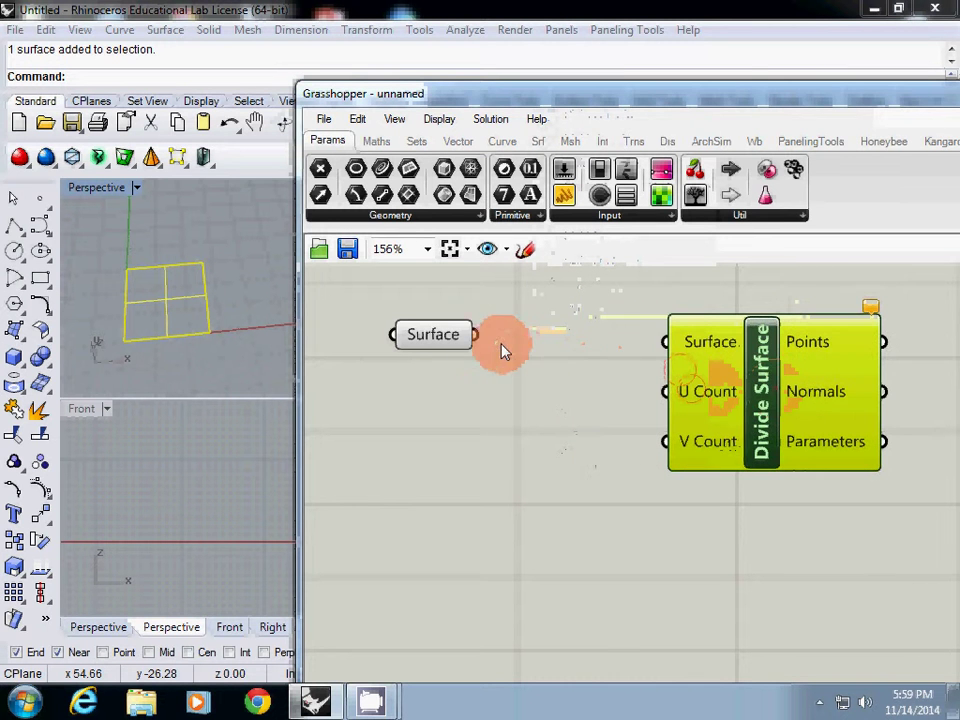
drag(503, 350, 665, 342)
Add a number slider with value 10 and connect it to both U Count and V Count of Divide Surface.
click(456, 420)
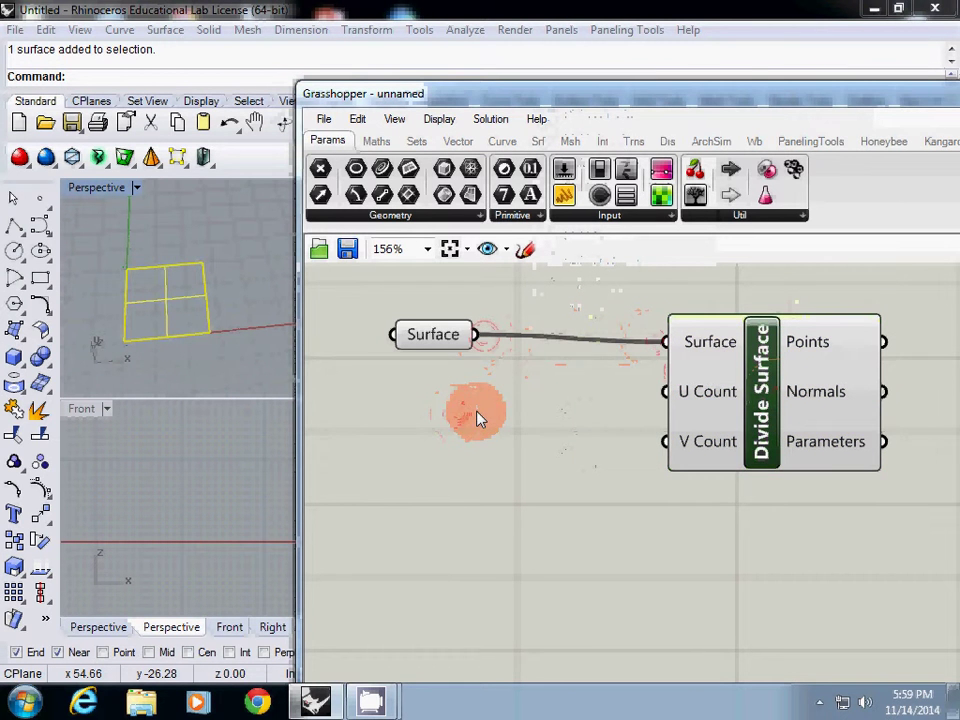
double_click(477, 418)
text(number)
key(Return)
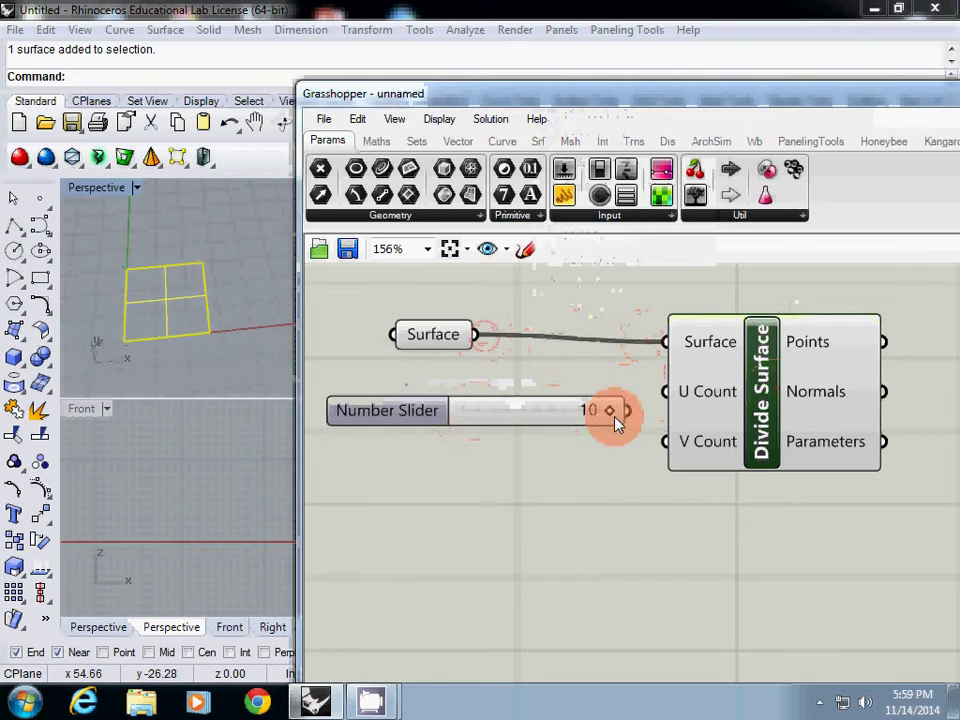
drag(617, 424, 757, 445)
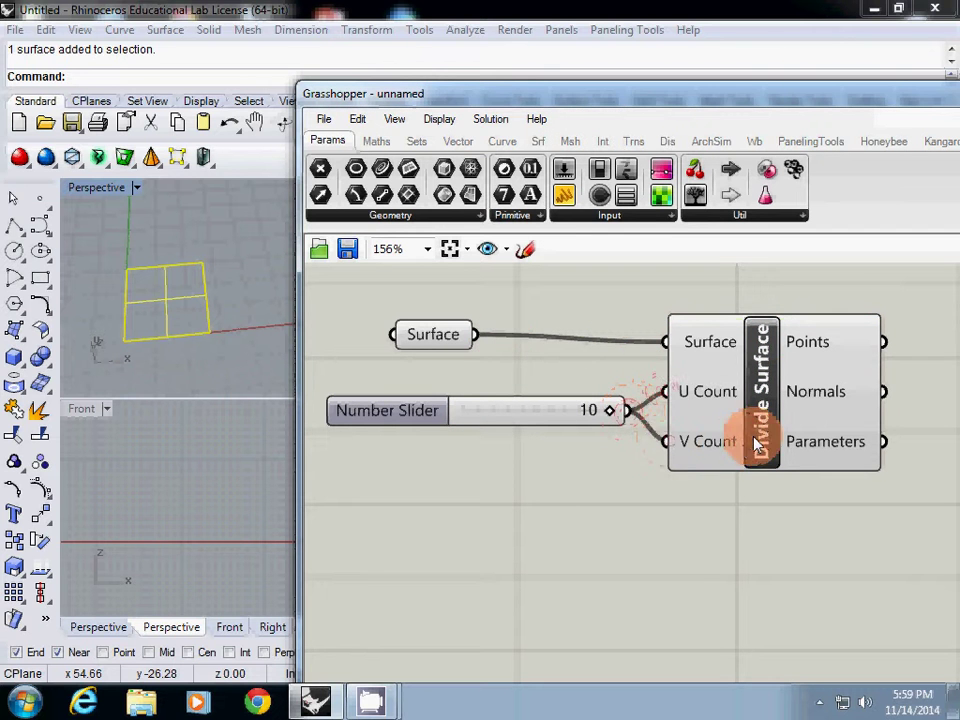
Preview the Divide Surface points on the plane and lower the count slider for a coarser grid.
click(757, 445)
scroll(171, 321, up, 5)
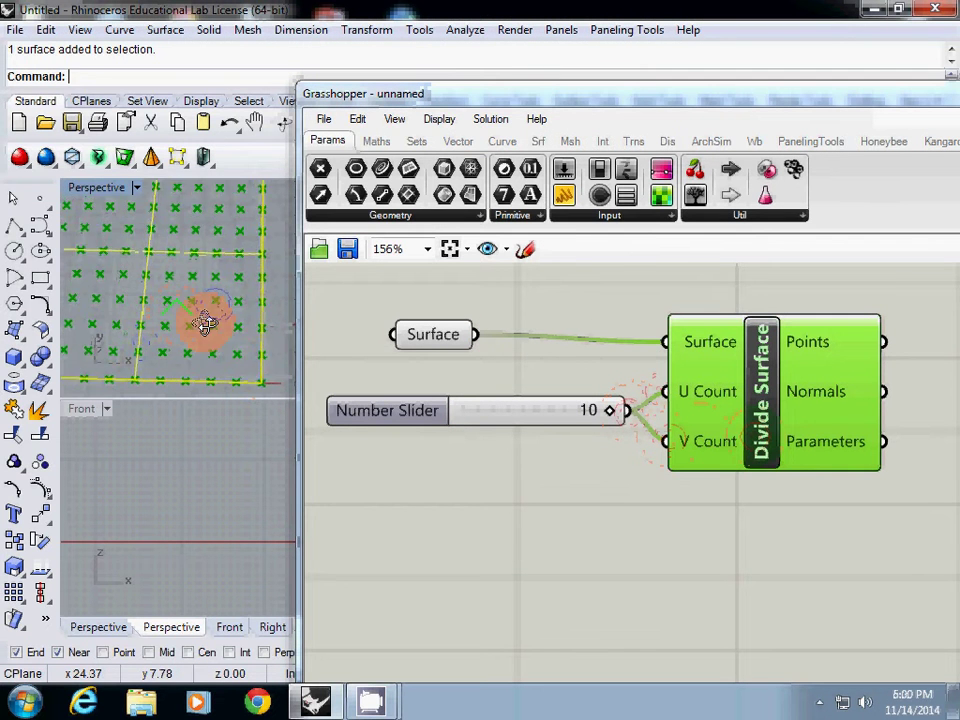
scroll(205, 322, down, 4)
drag(608, 414, 549, 412)
Add a Point Attraction component beside Divide Surface and connect the Points output to its Grid input.
right_drag(615, 524, 480, 510)
scroll(480, 510, down, 4)
right_drag(560, 501, 508, 445)
scroll(516, 396, up, 3)
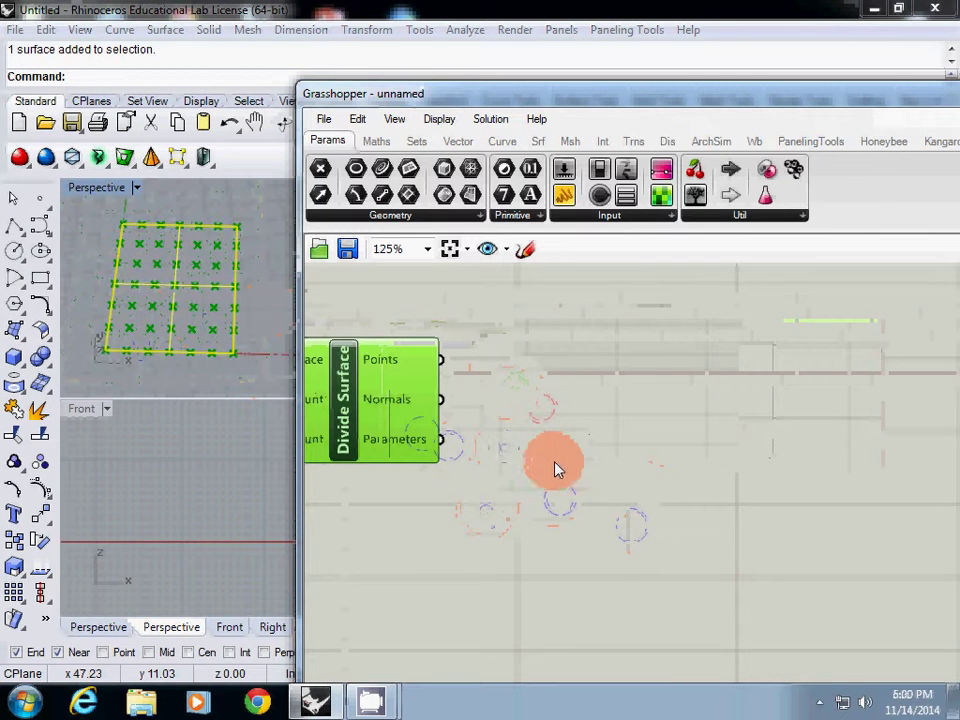
double_click(577, 486)
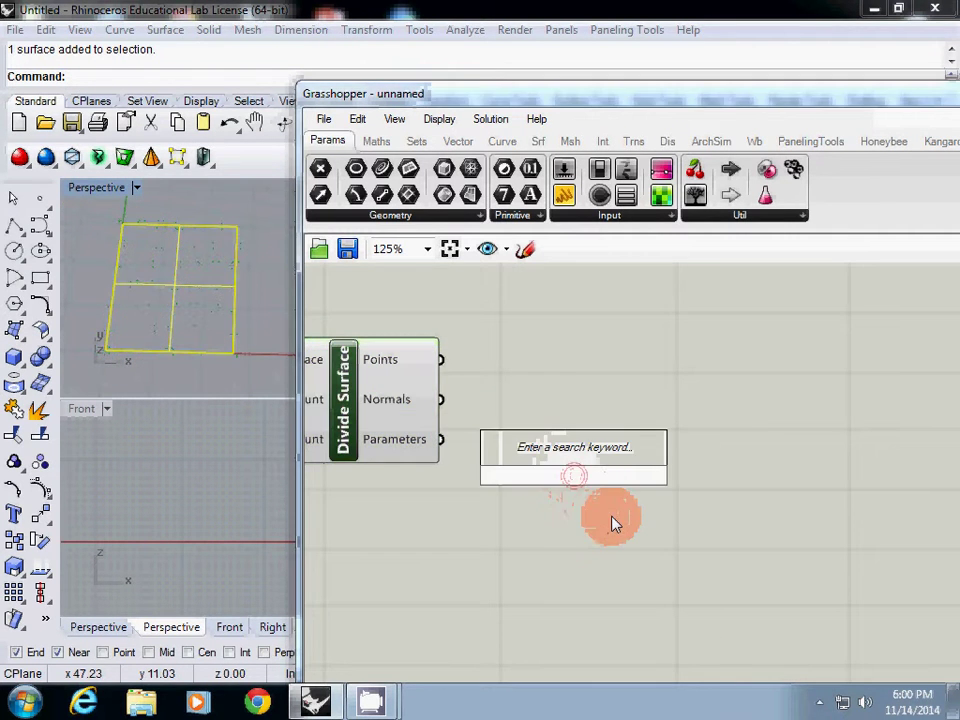
text(point attrac)
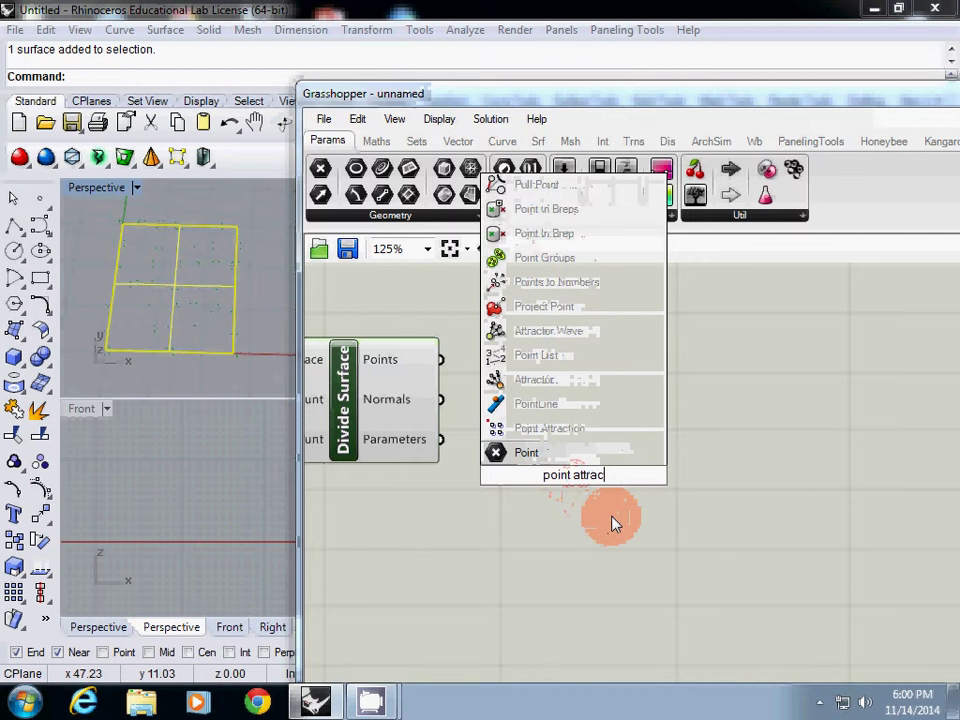
click(580, 472)
drag(564, 414, 645, 507)
drag(430, 368, 556, 463)
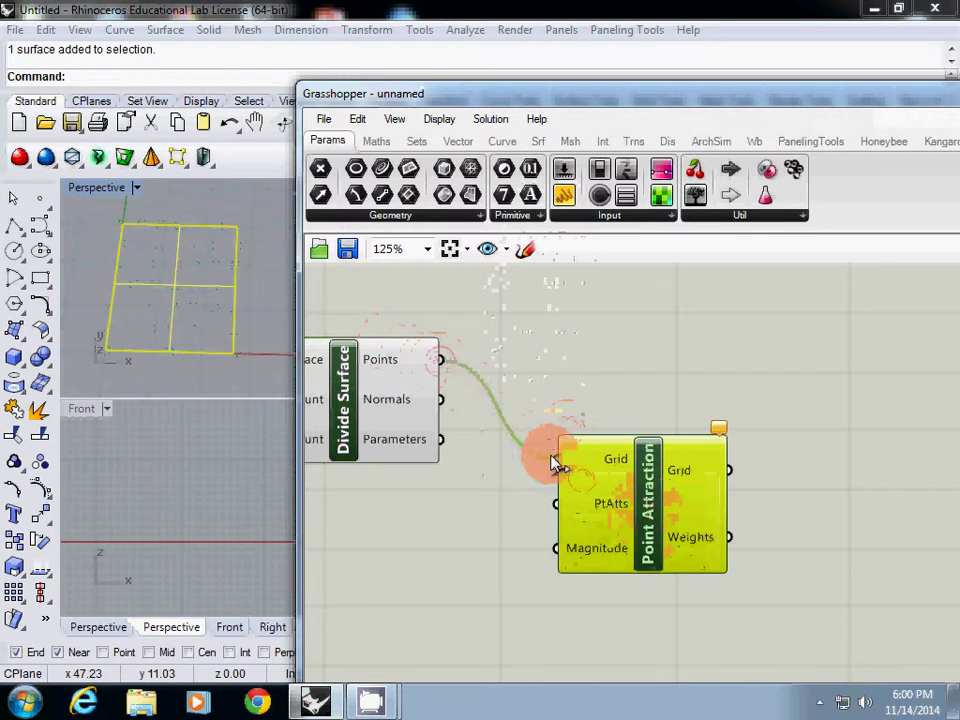
Extract the PtAtts input of Point Attraction as a parameter and set its one point near the centre of the Rhino plane.
right_click(604, 514)
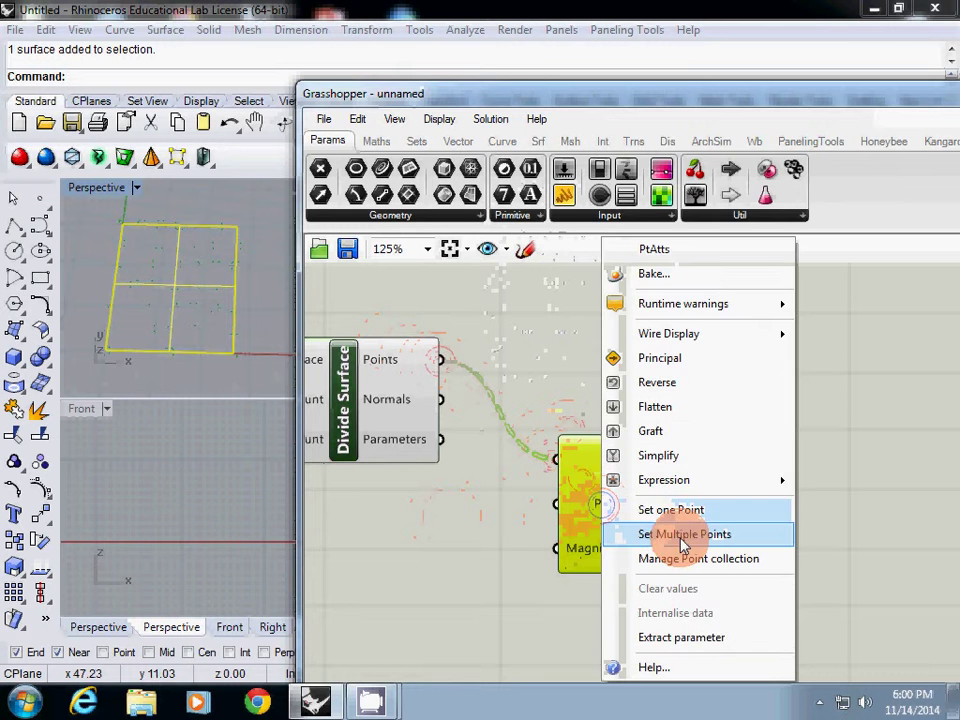
click(686, 638)
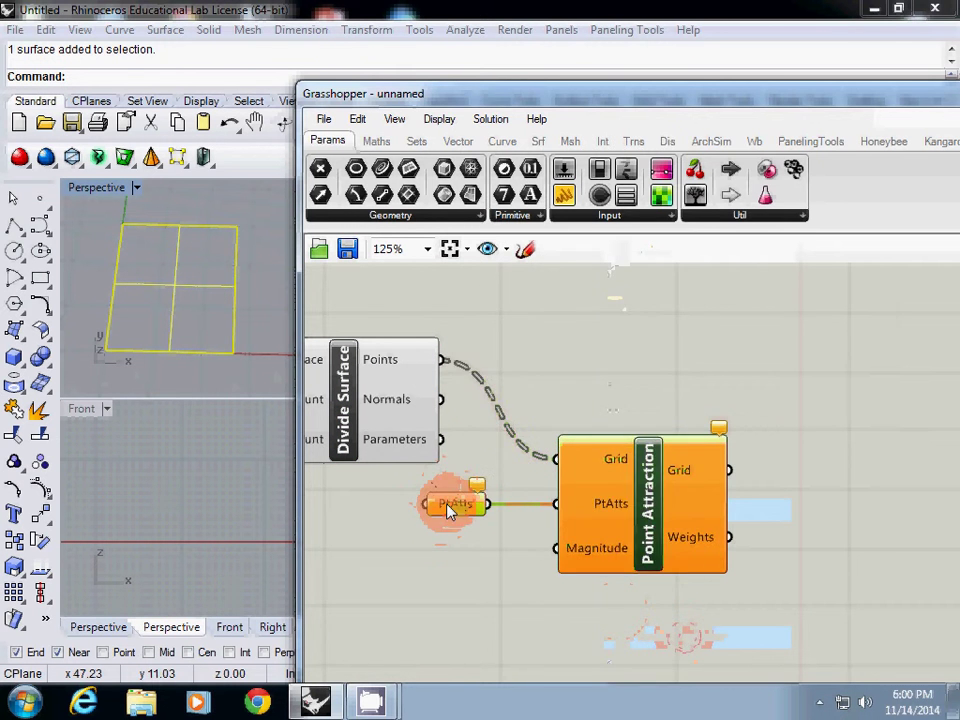
right_click(446, 500)
click(495, 510)
click(203, 312)
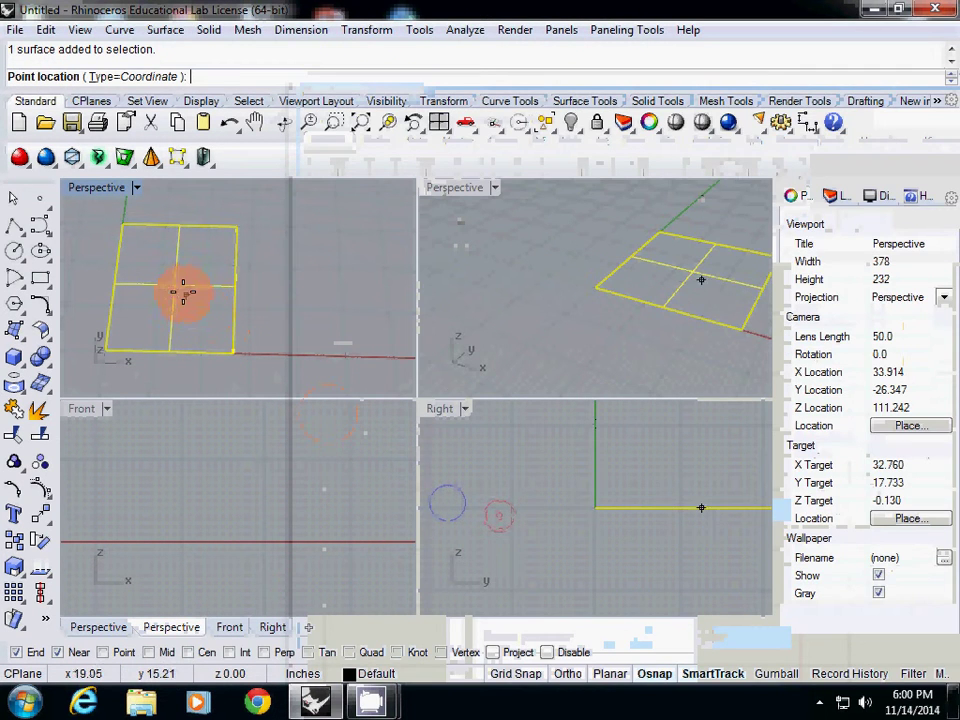
click(183, 292)
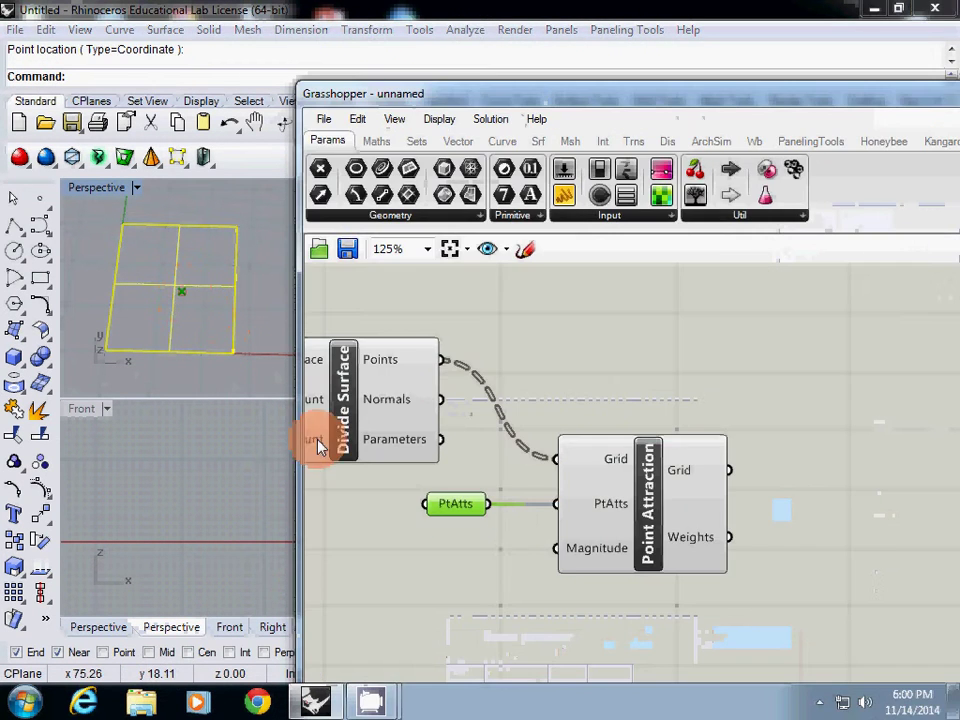
Add a number slider with value 0.8 below the PtAtts parameter.
double_click(357, 582)
text(0.8)
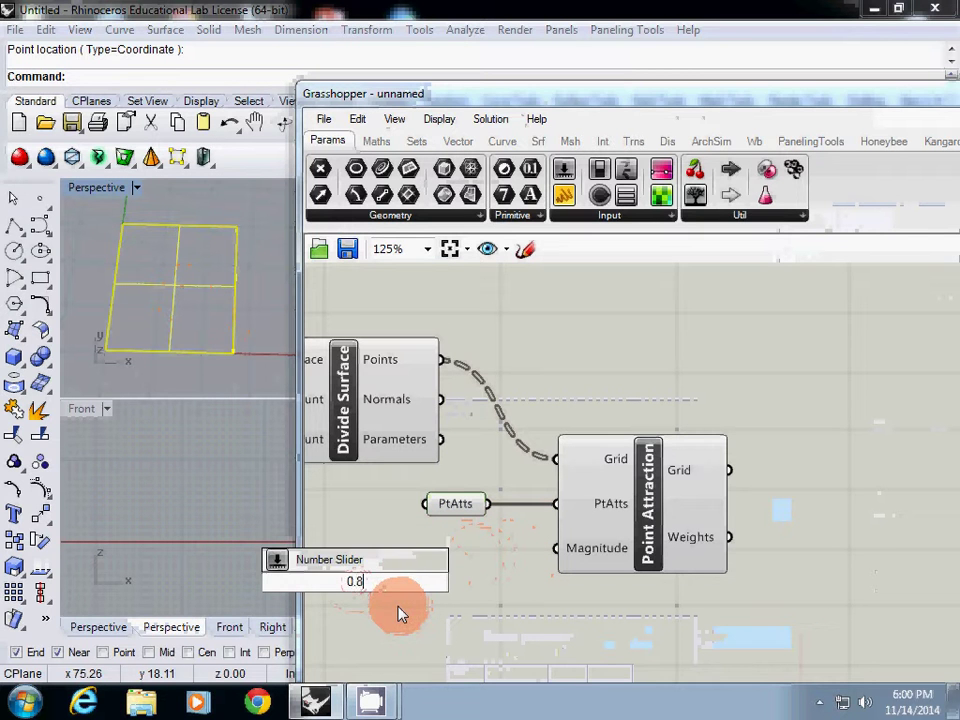
key(Return)
click(407, 592)
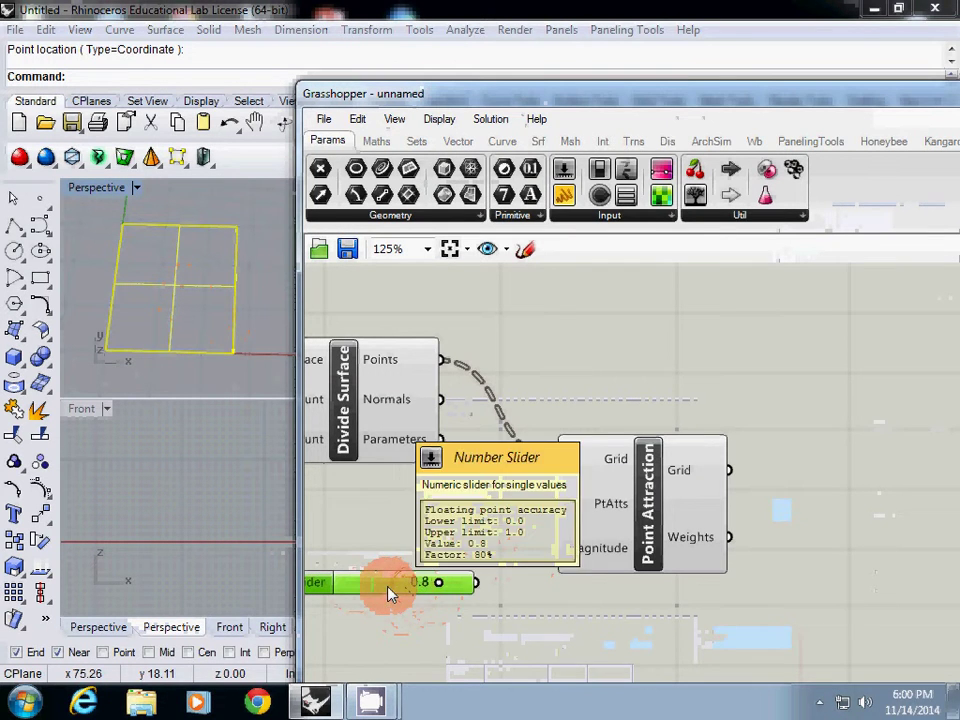
Set the 0.8 slider's range to a minimum of -10 and a maximum of 10.
right_click(386, 588)
mouse_move(489, 565)
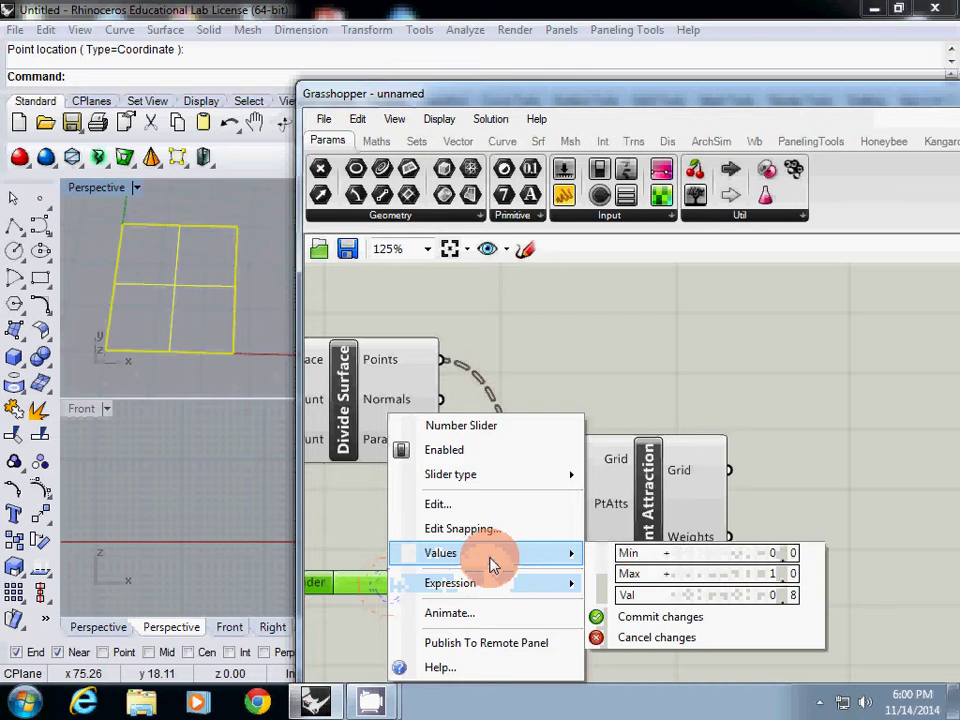
double_click(693, 557)
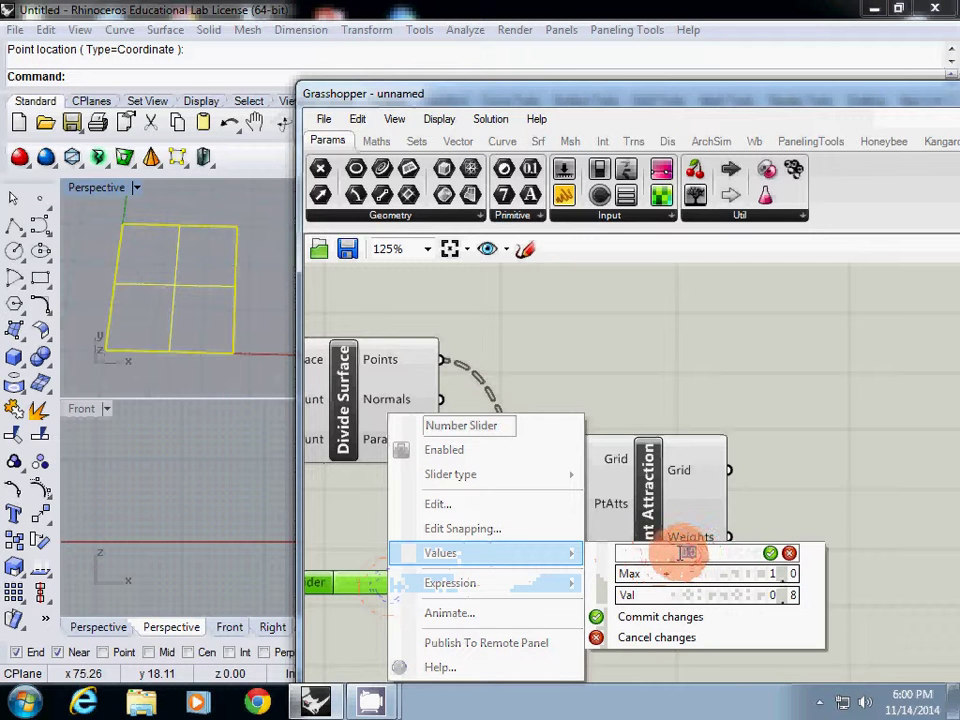
text(-10)
key(Return)
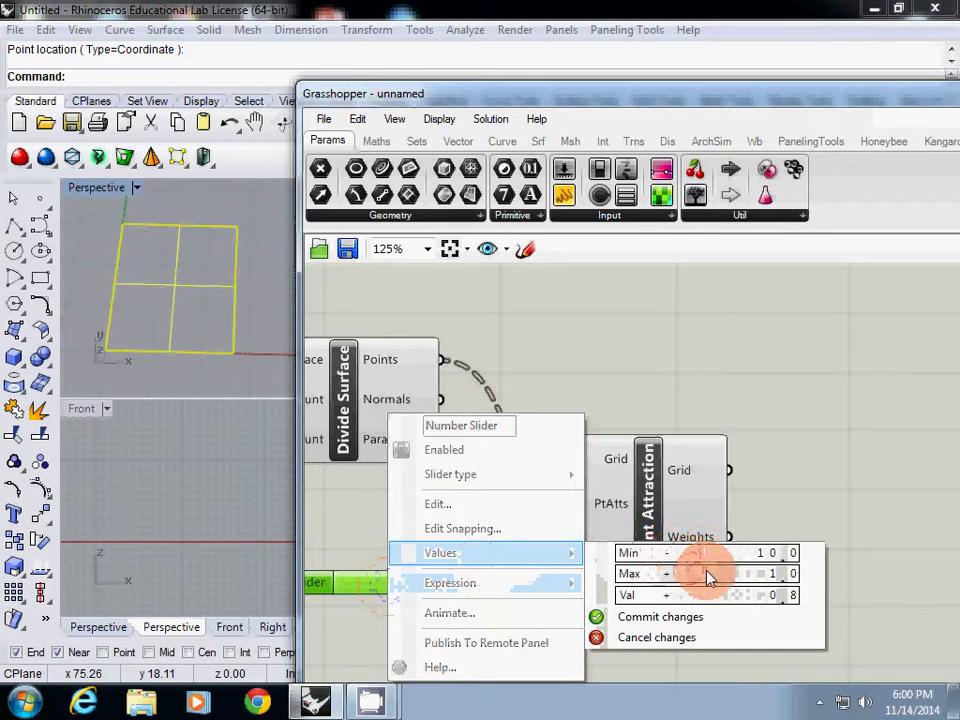
click(722, 576)
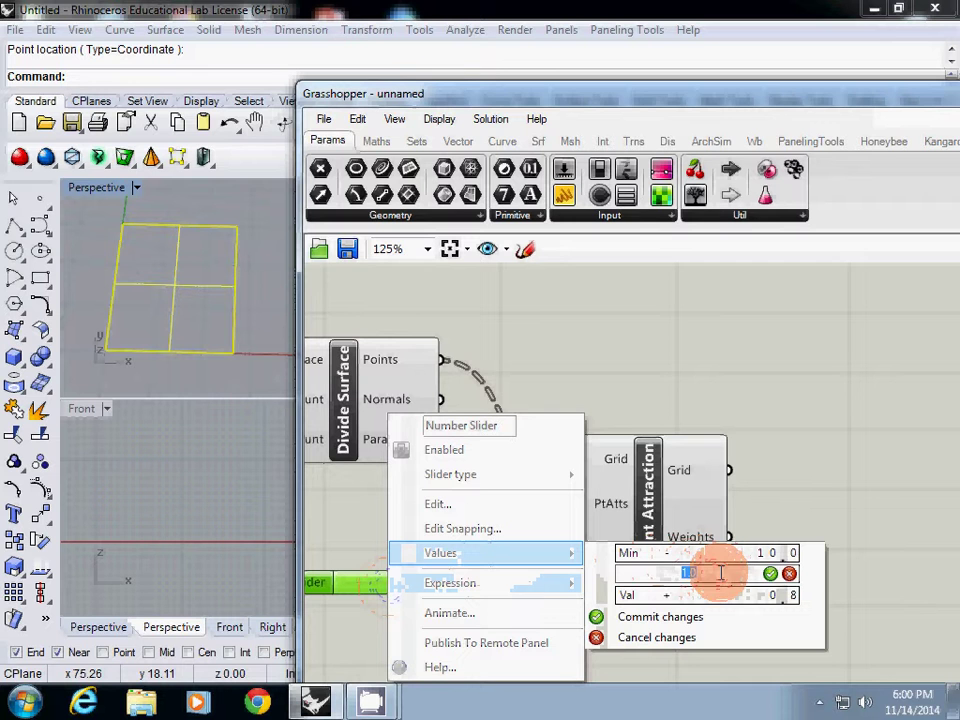
text(10)
click(770, 573)
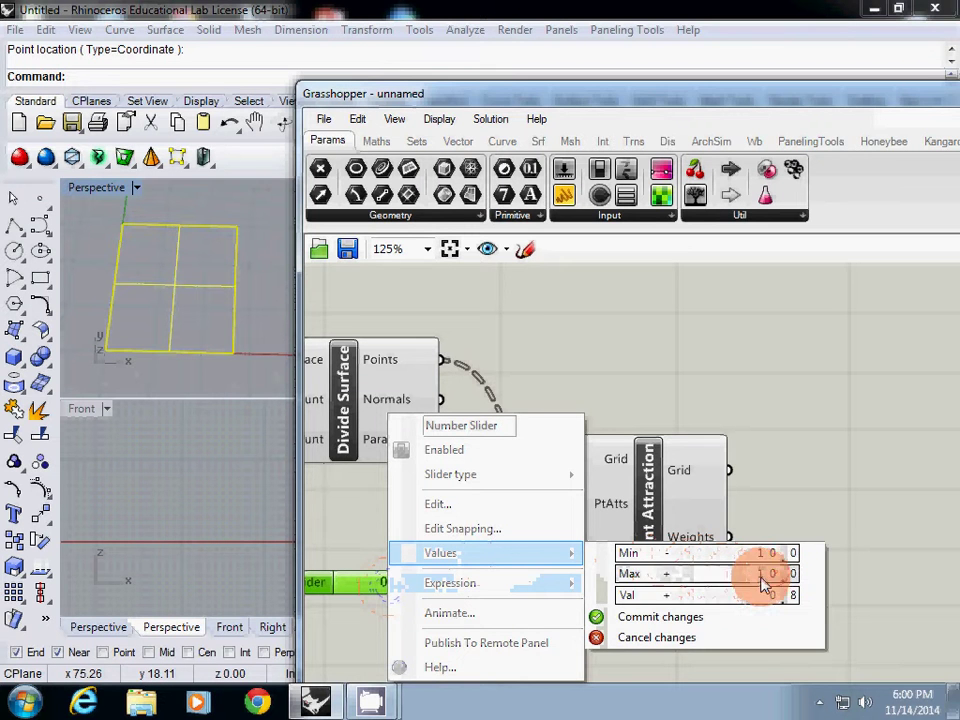
click(663, 616)
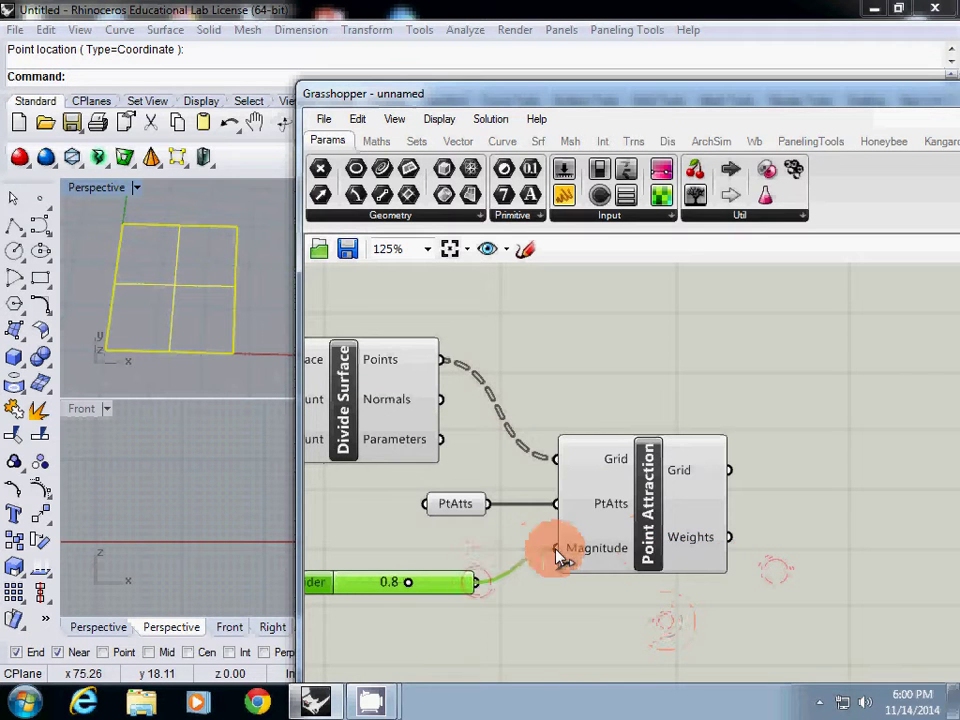
Connect the slider to Magnitude of Point Attraction, preview the attracted grid and lower the slider to a negative value.
drag(562, 557, 557, 549)
click(412, 583)
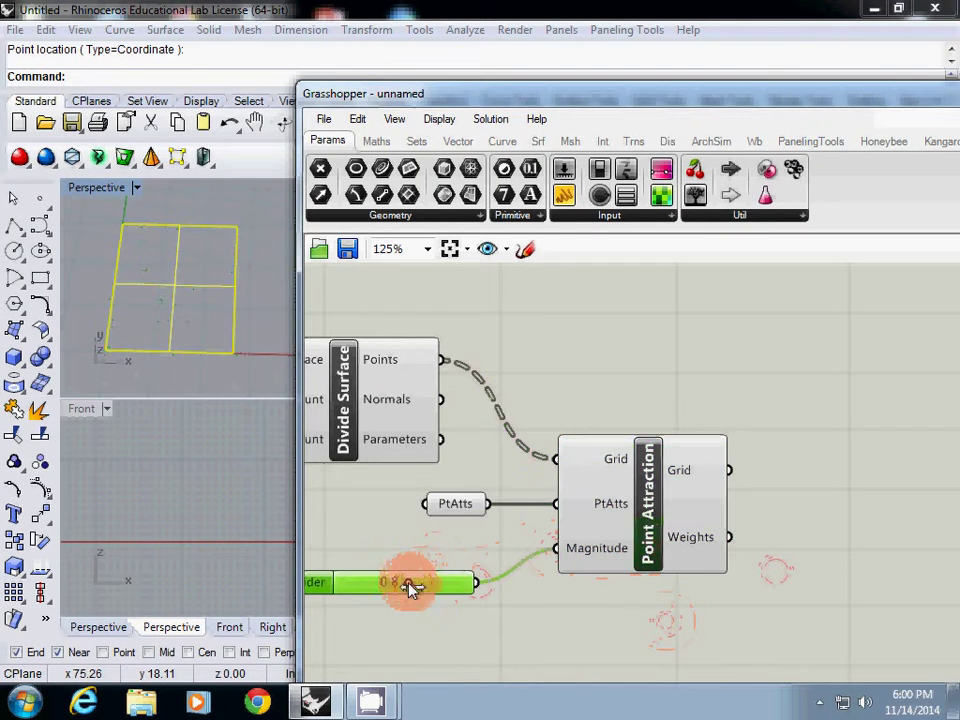
click(636, 546)
mouse_move(412, 586)
mouse_down()
mouse_move(426, 583)
mouse_move(399, 588)
mouse_up()
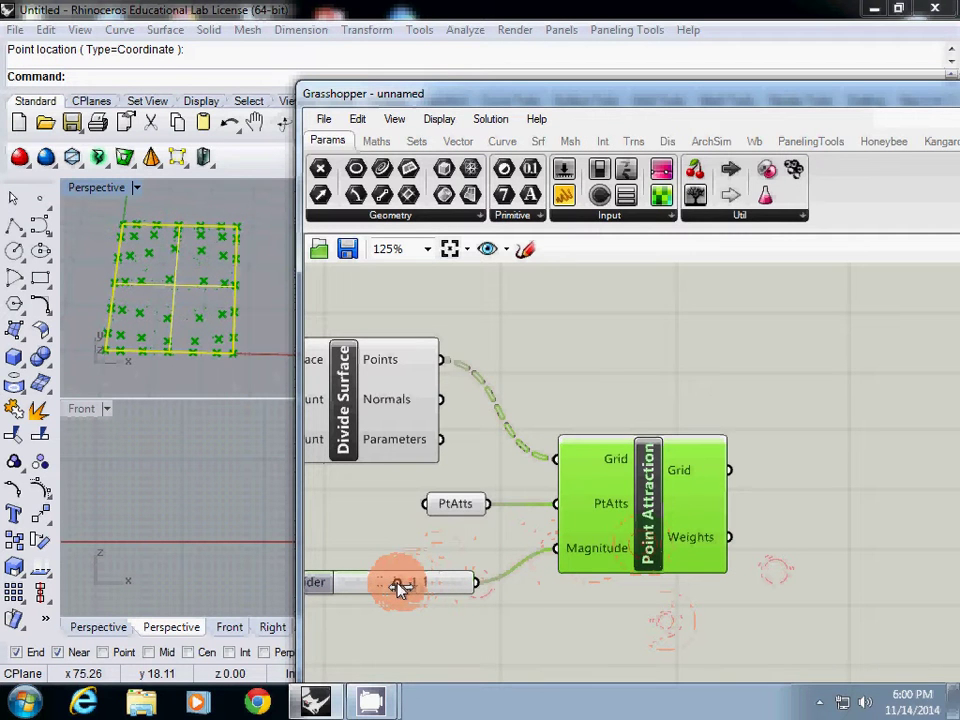
Add a Morph 2D Mean component on the empty canvas beyond Point Attraction.
right_drag(569, 615, 450, 486)
scroll(525, 548, down, 3)
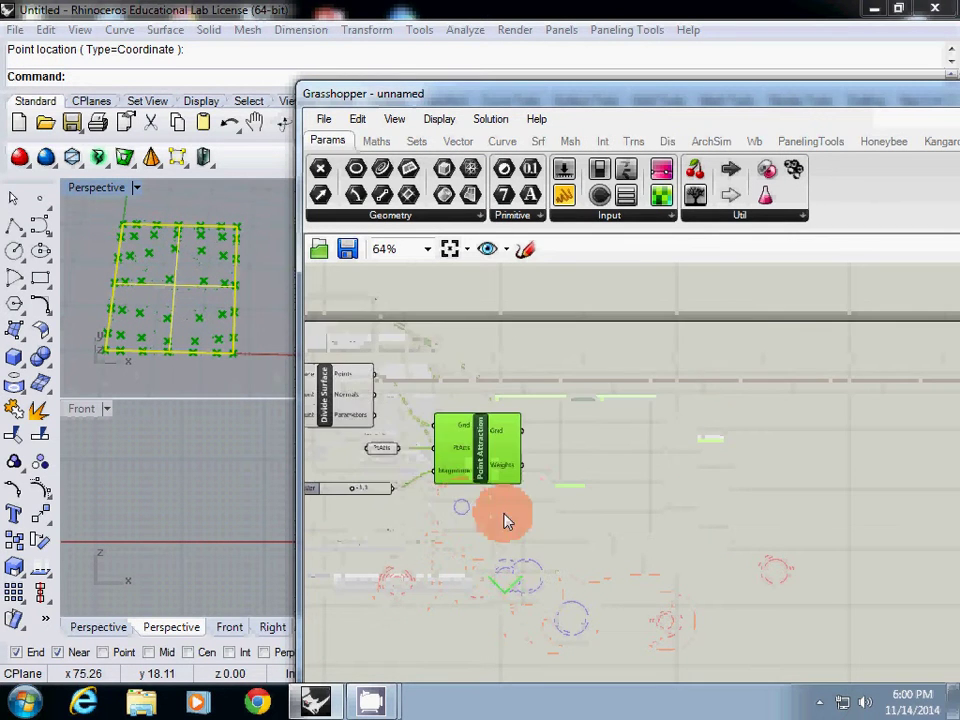
right_drag(537, 496, 493, 511)
scroll(548, 529, up, 3)
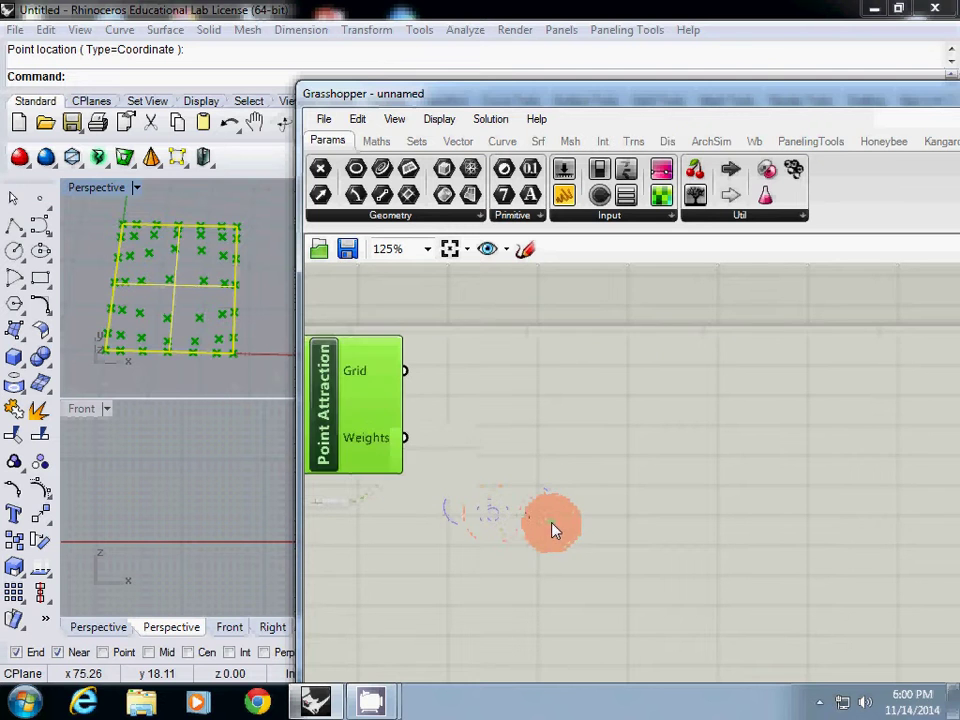
double_click(597, 545)
text(m)
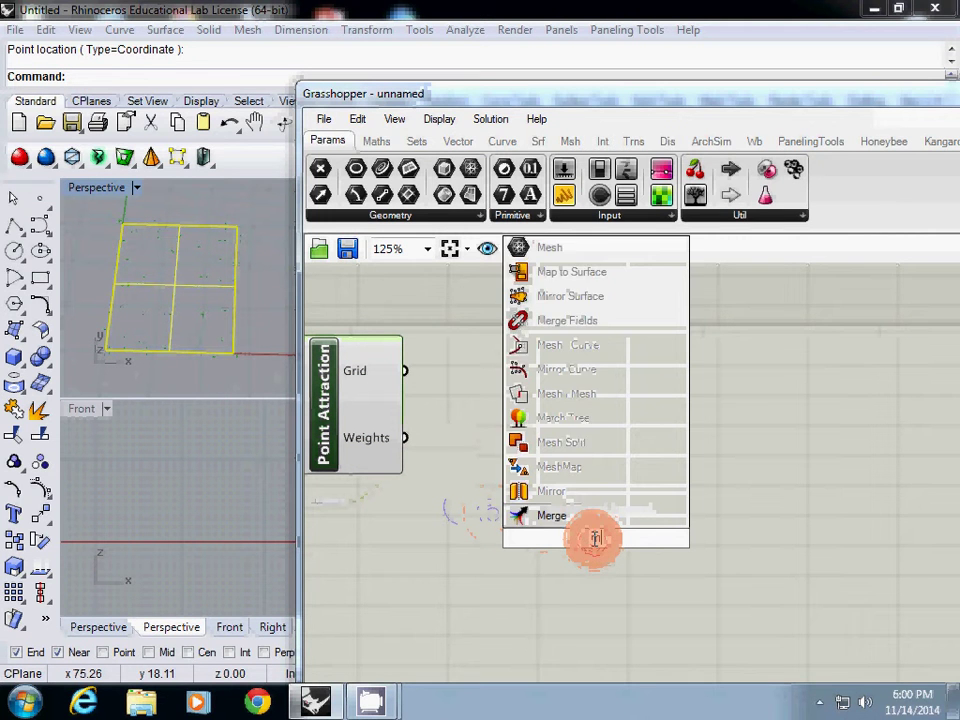
text(orph 2d mean)
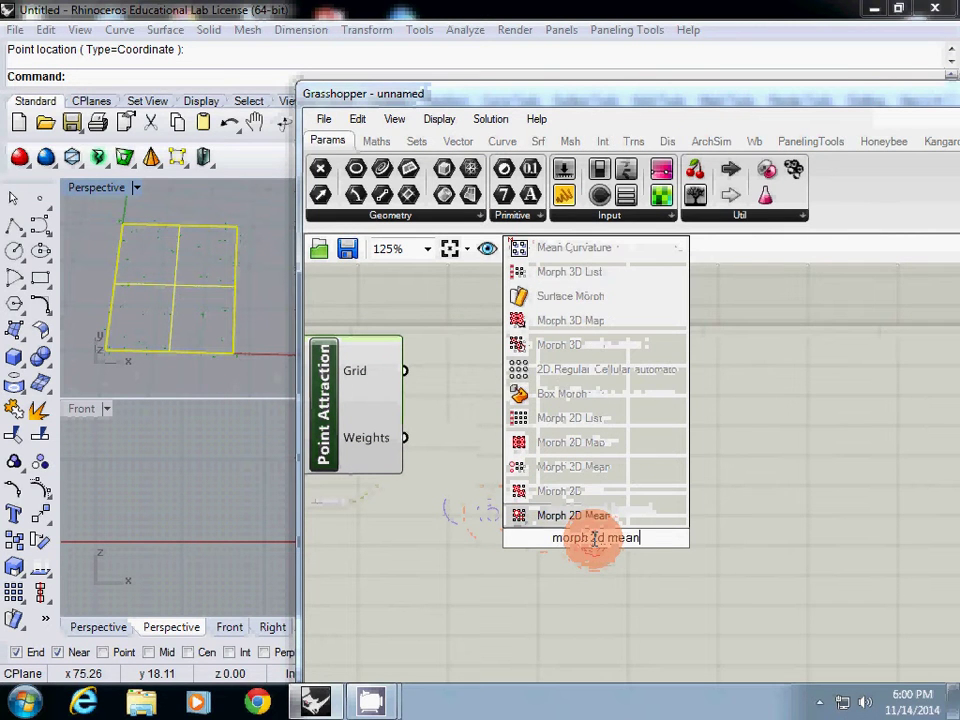
key(Return)
drag(574, 525, 658, 465)
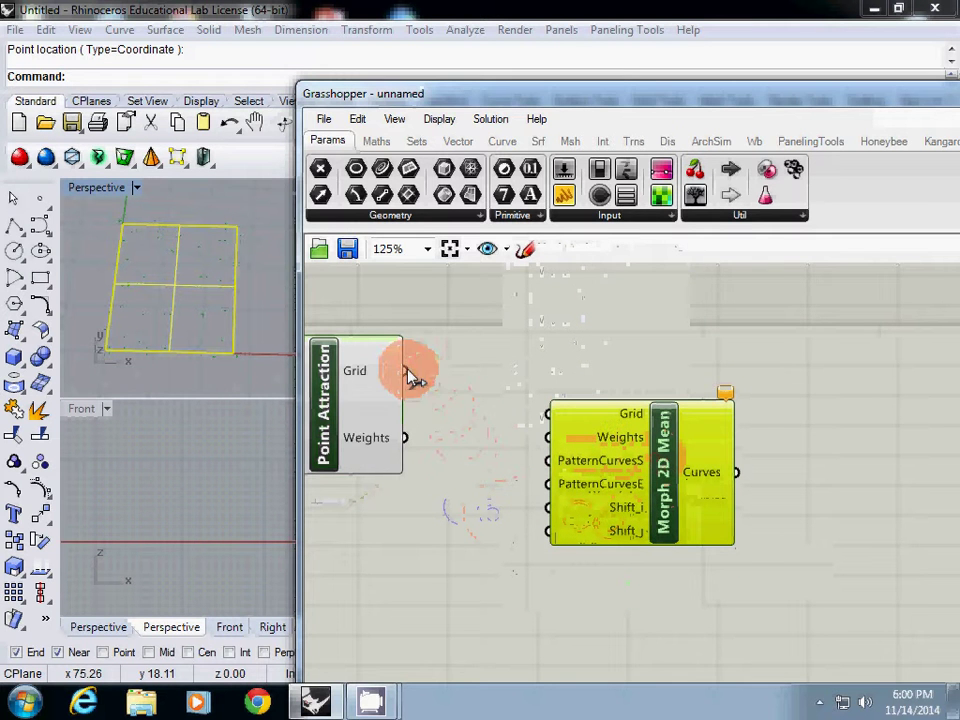
Connect Grid and Weights of Point Attraction to the matching Morph 2D Mean inputs and shift the component slightly down.
drag(405, 371, 549, 414)
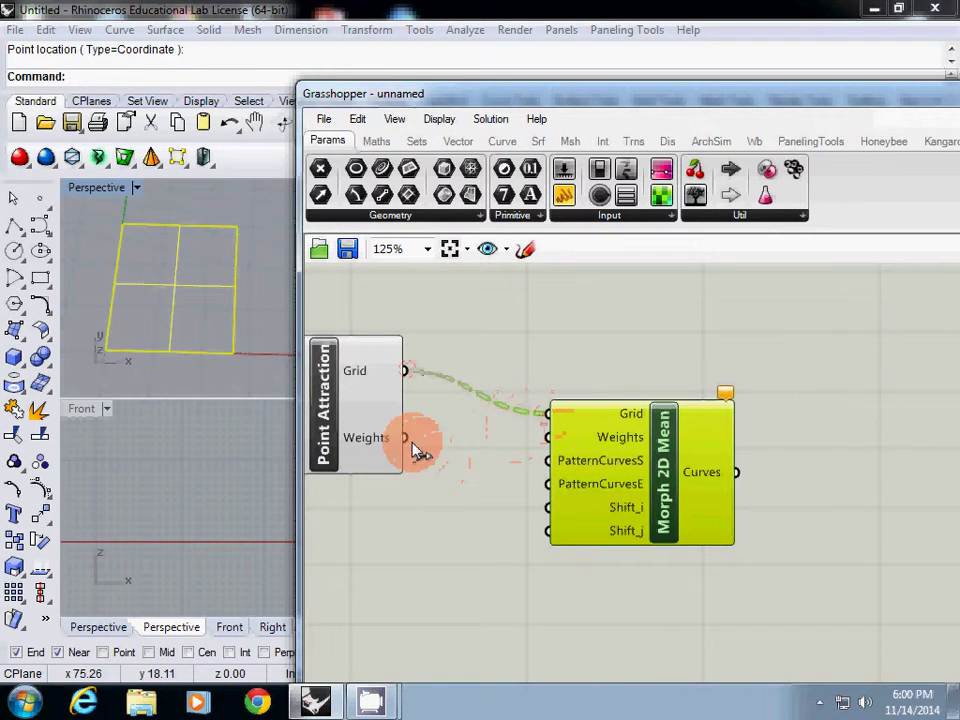
drag(420, 452, 550, 453)
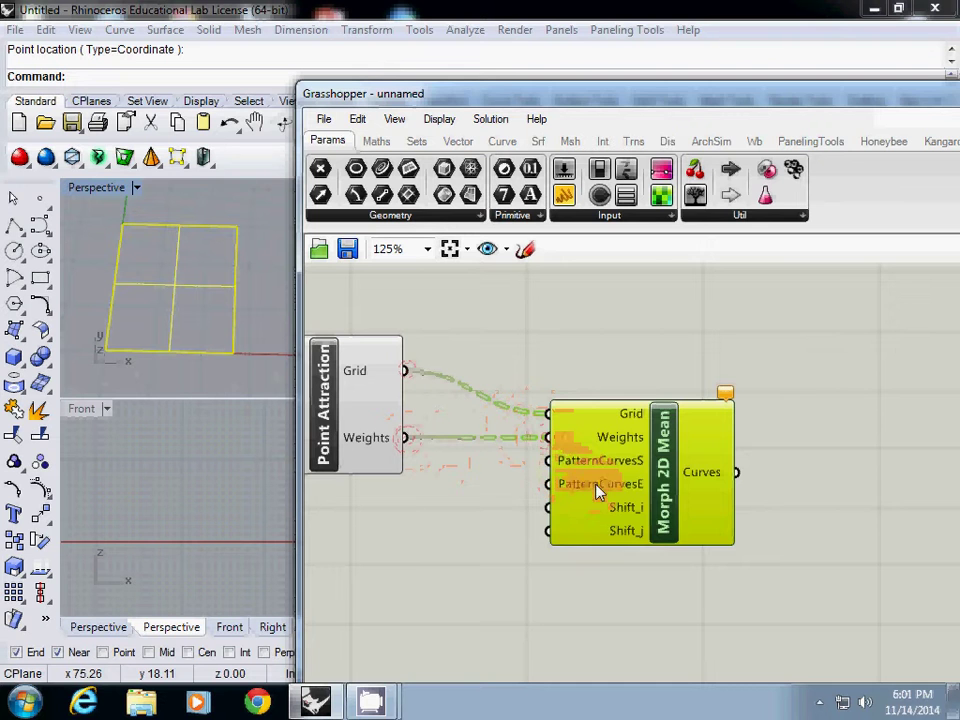
drag(666, 472, 656, 529)
Extract PatternCurvesS and PatternCurvesE of Morph 2D Mean as separate parameters and arrange them one above the other.
right_drag(437, 531, 562, 527)
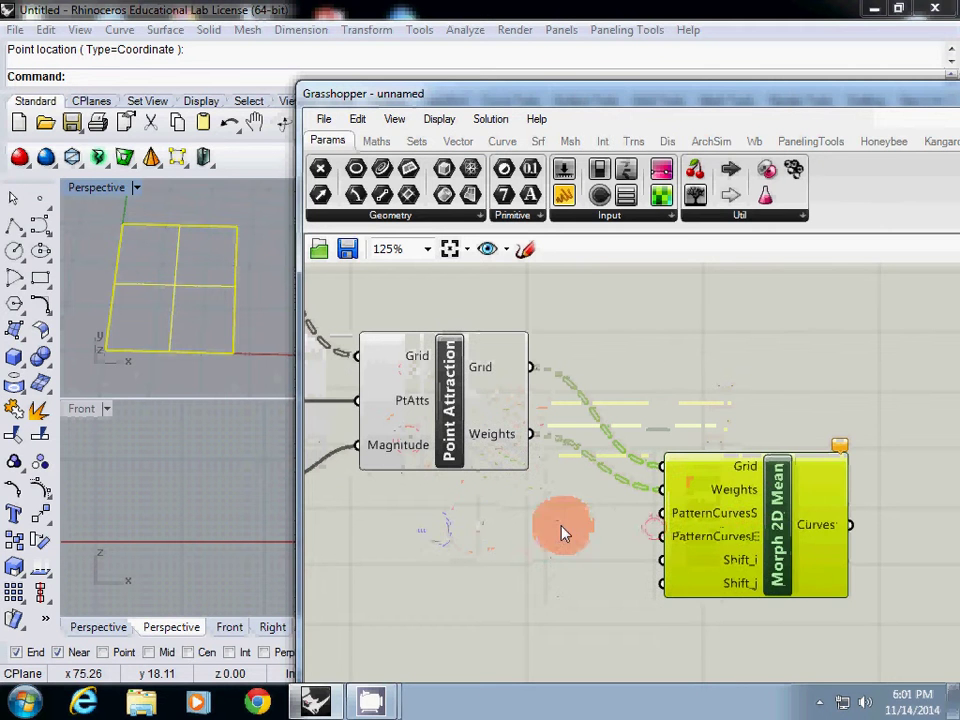
right_click(683, 517)
click(740, 637)
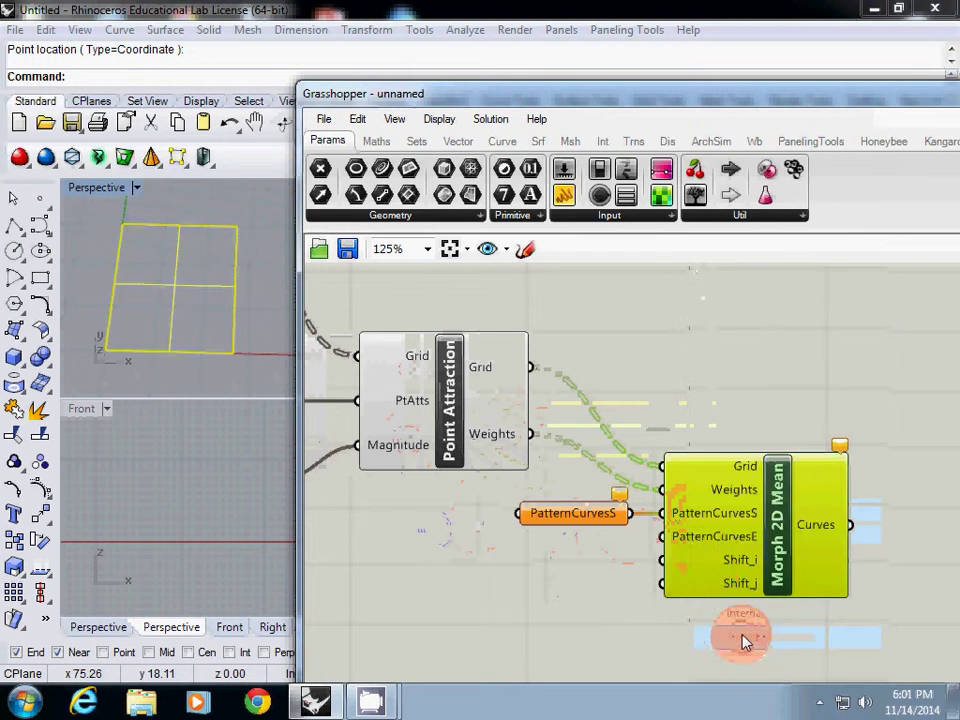
right_click(703, 538)
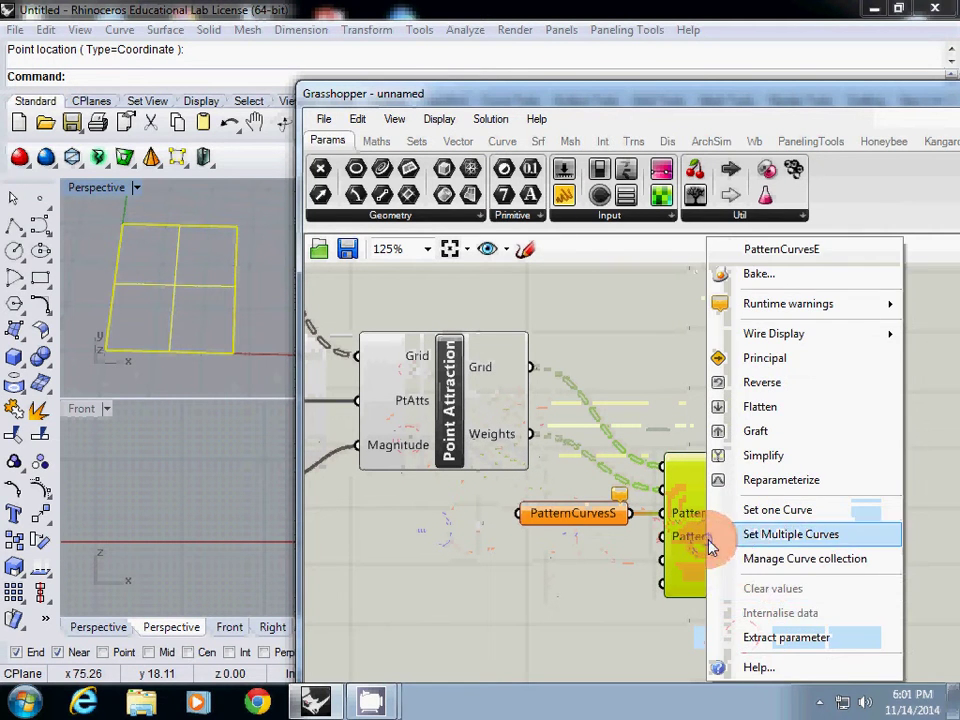
click(767, 641)
drag(568, 542, 493, 557)
drag(540, 514, 463, 513)
Draw a small corner-to-corner rectangle beside the plane in Rhino's Perspective view, along the x axis.
right_drag(216, 330, 38, 287)
click(38, 287)
click(232, 356)
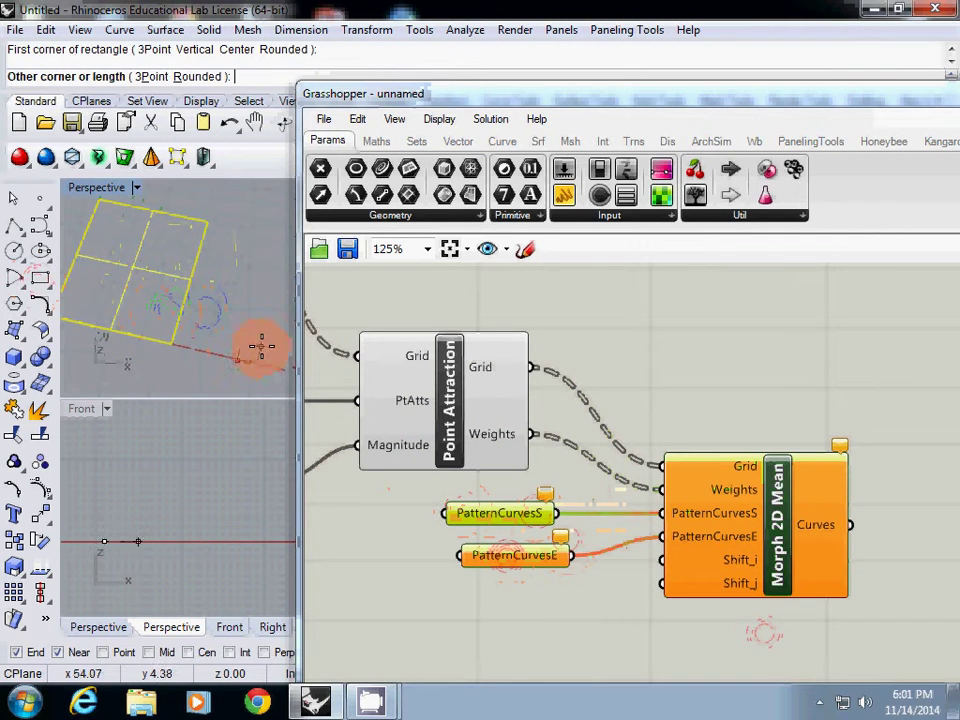
Draw a small closed degree 3 control-point curve between the plane and the small rectangle.
click(46, 238)
click(193, 332)
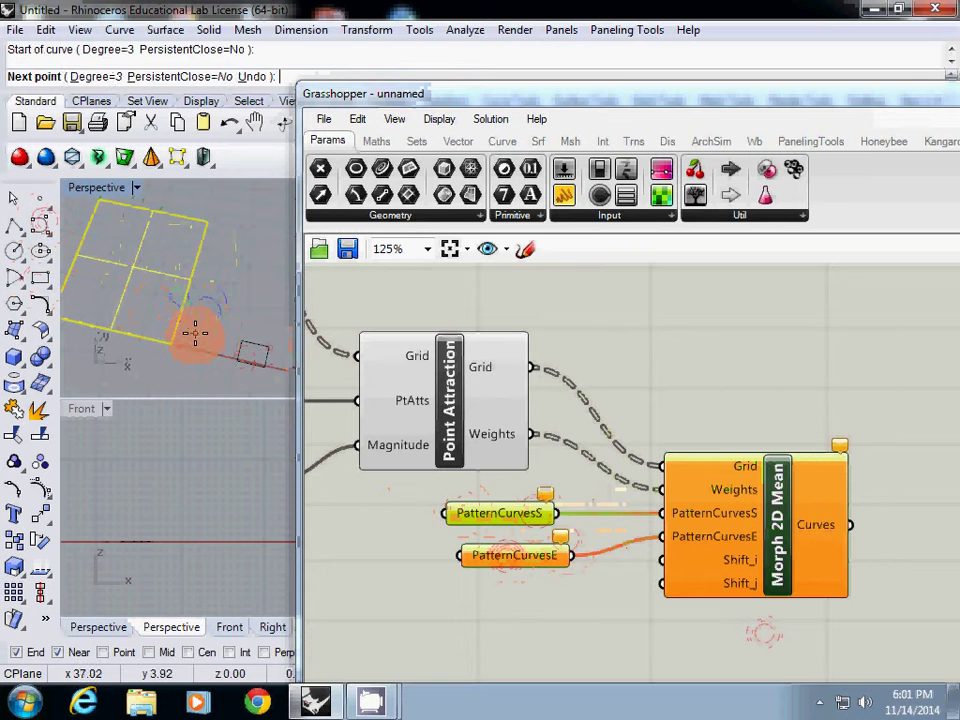
click(189, 350)
click(220, 335)
click(198, 320)
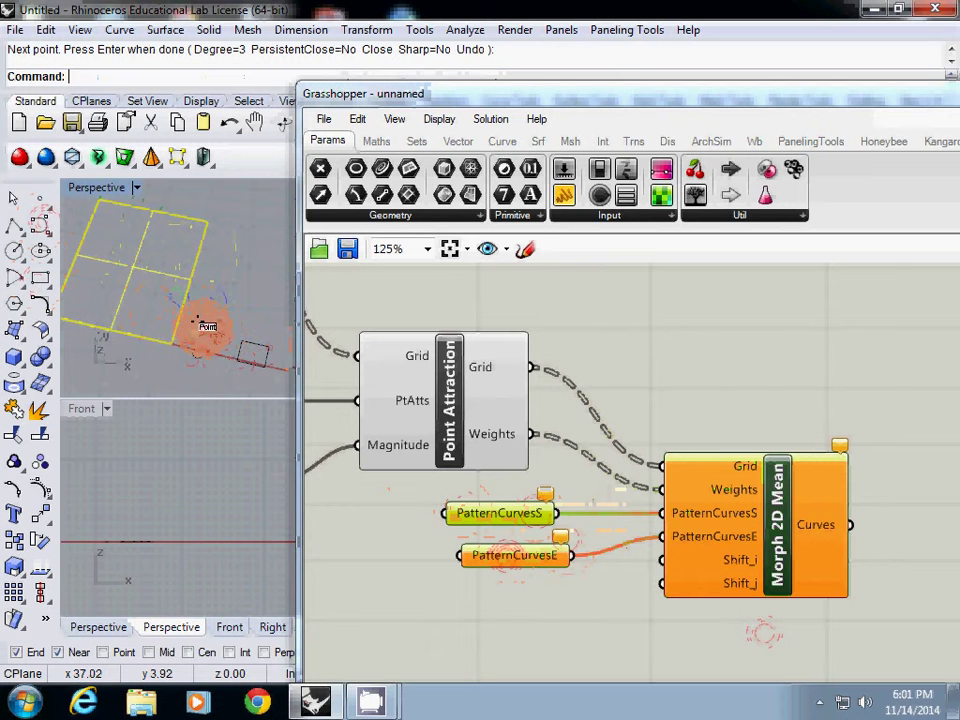
Assign the closed rounded curve to the PatternCurvesS parameter and the small rectangle to the PatternCurvesE parameter.
right_click(489, 514)
click(531, 510)
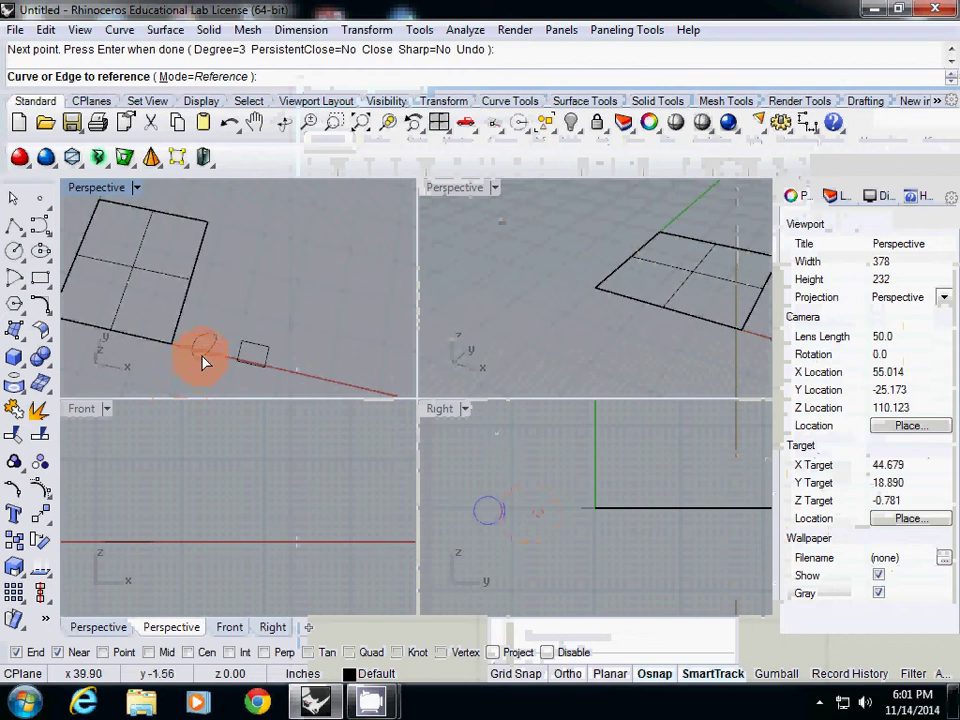
click(202, 357)
right_click(487, 558)
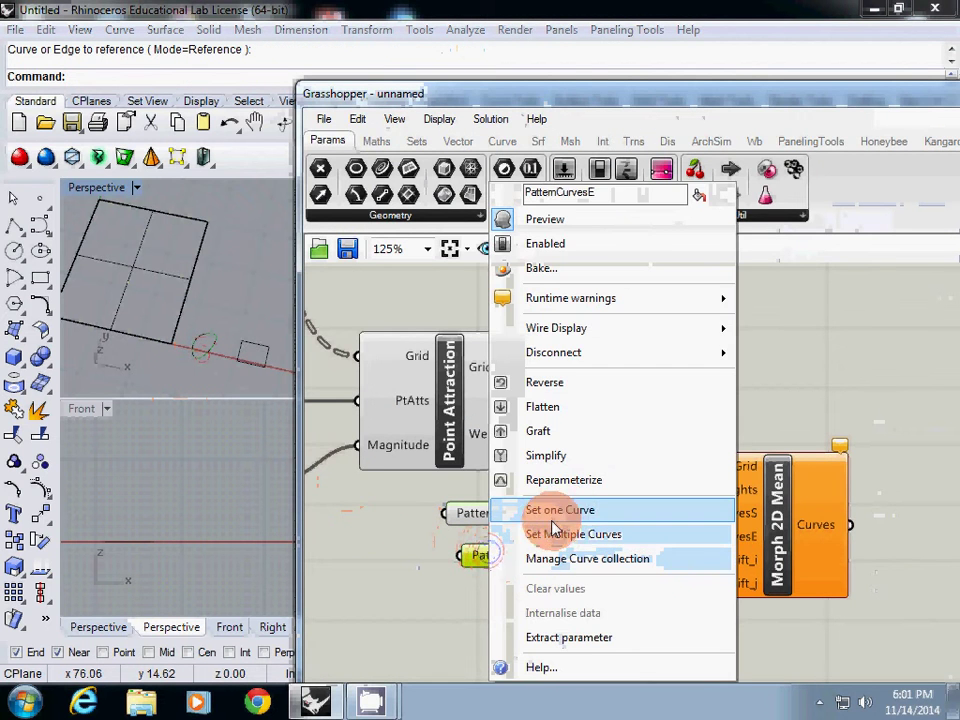
click(560, 512)
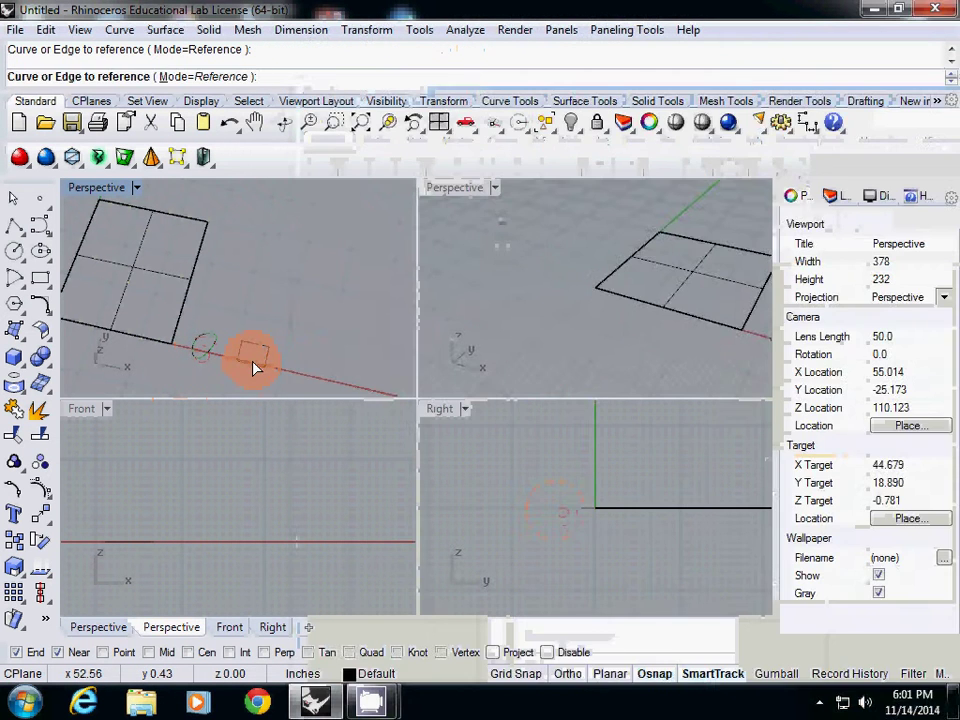
click(253, 364)
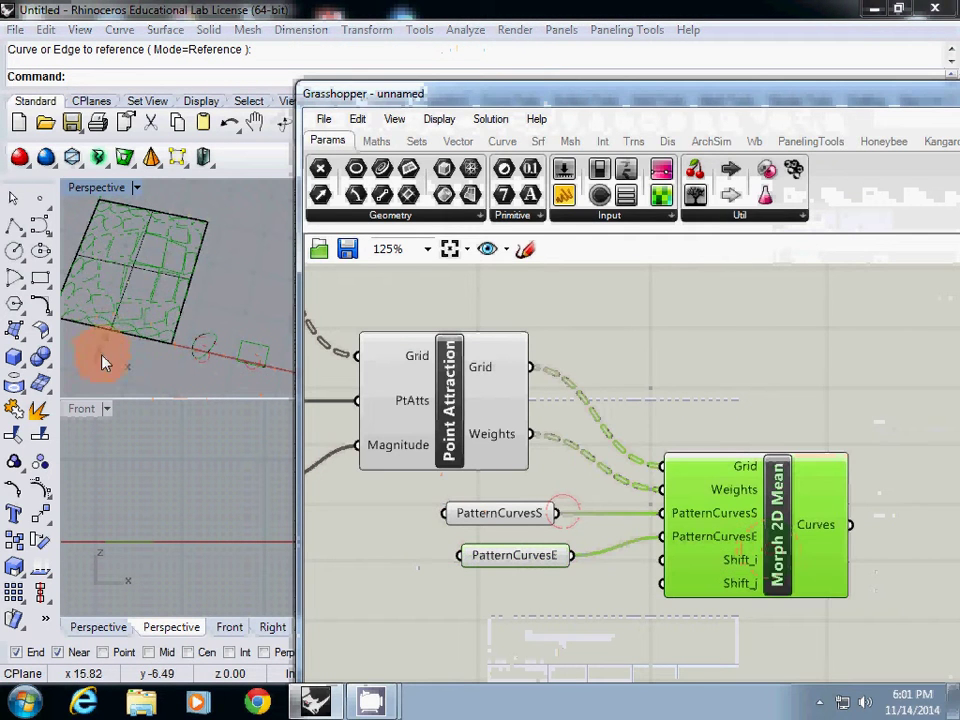
Set the number slider feeding Point Attraction's Magnitude input to -1.0, trying higher values such as 0.8 on the way.
right_drag(396, 401, 561, 401)
right_drag(439, 418, 506, 418)
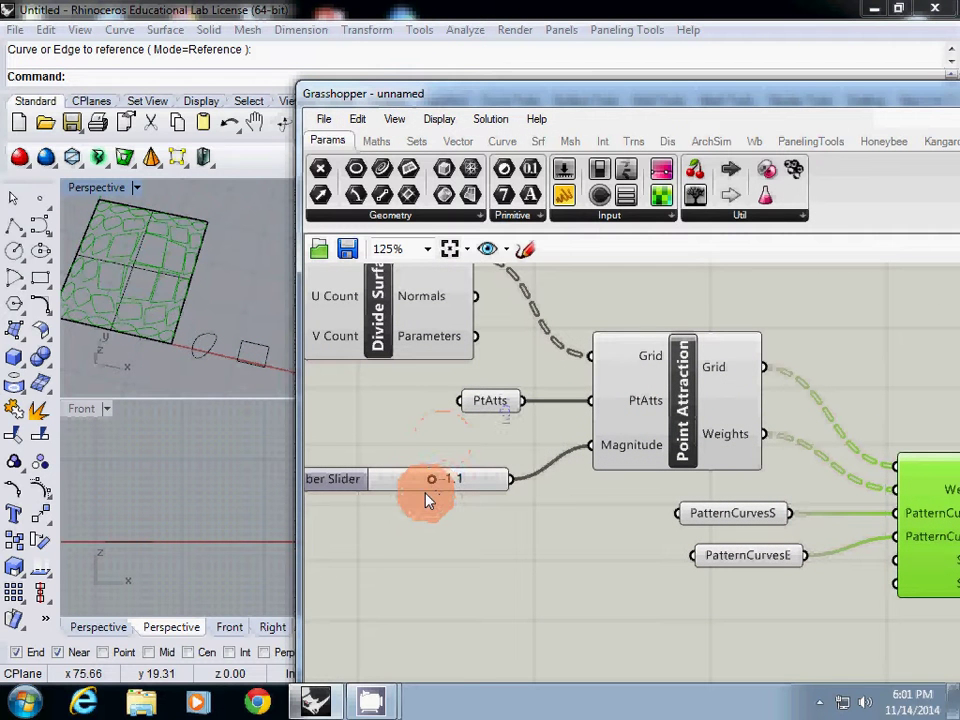
drag(435, 484, 446, 486)
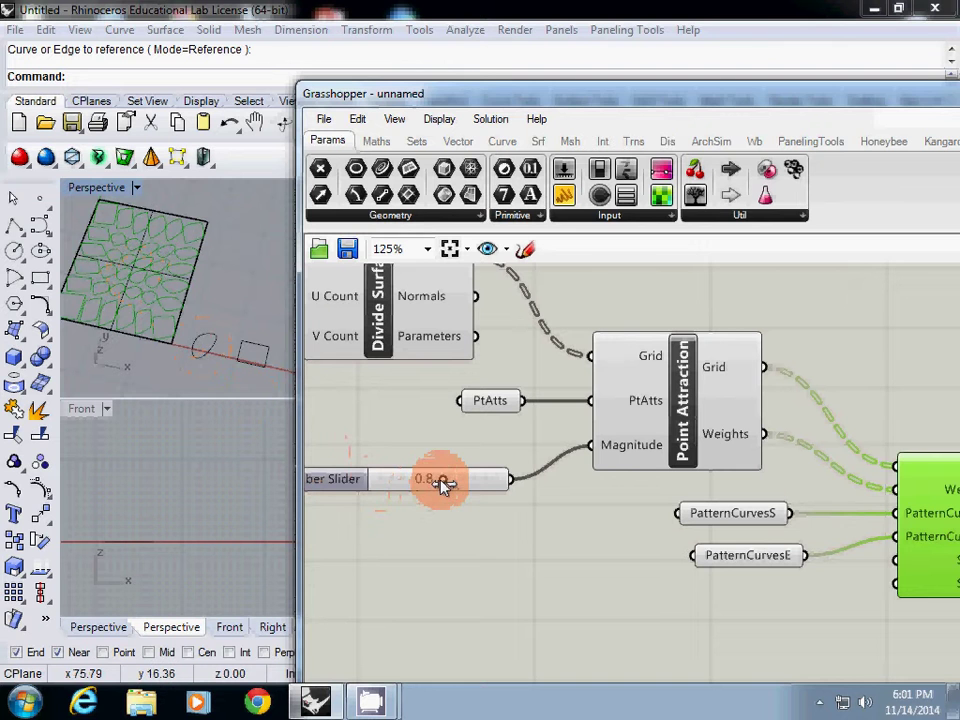
drag(443, 483, 426, 478)
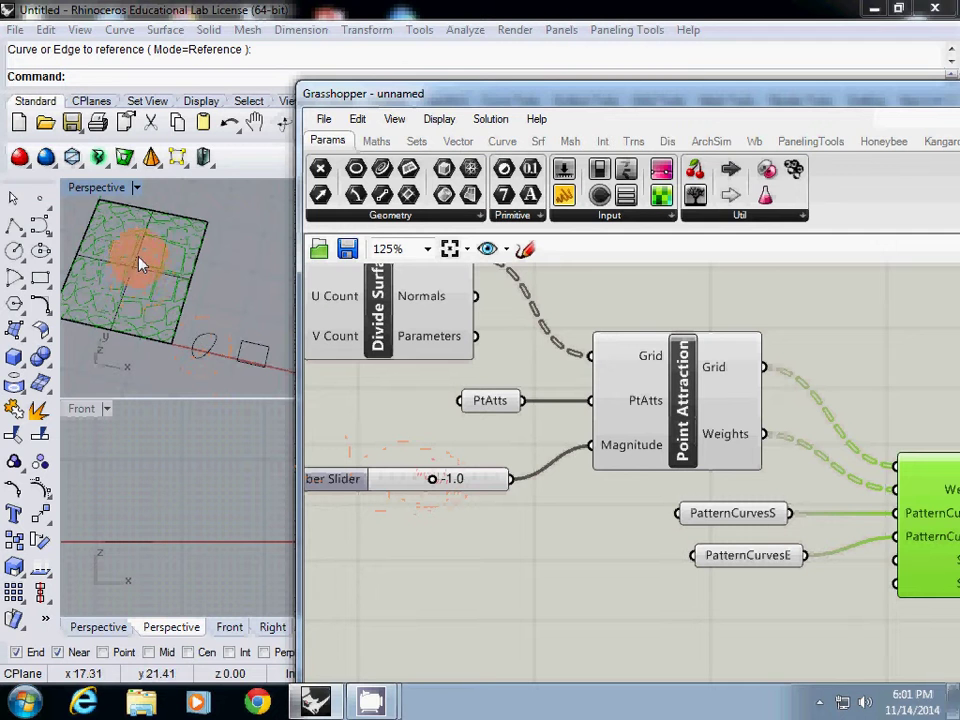
click(92, 263)
click(362, 478)
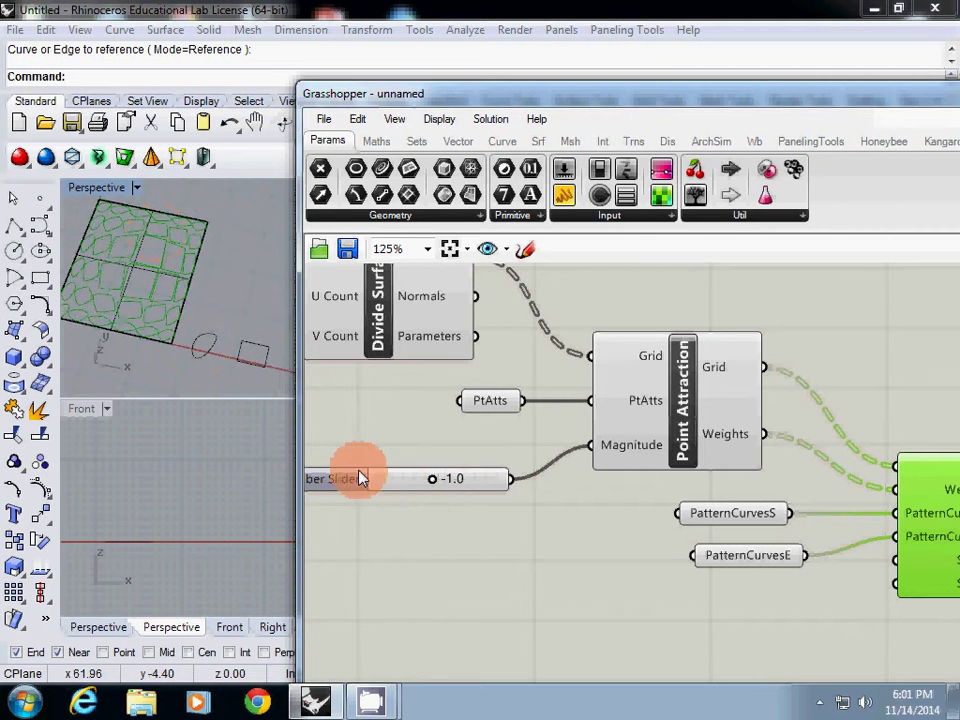
drag(436, 488, 388, 454)
click(139, 279)
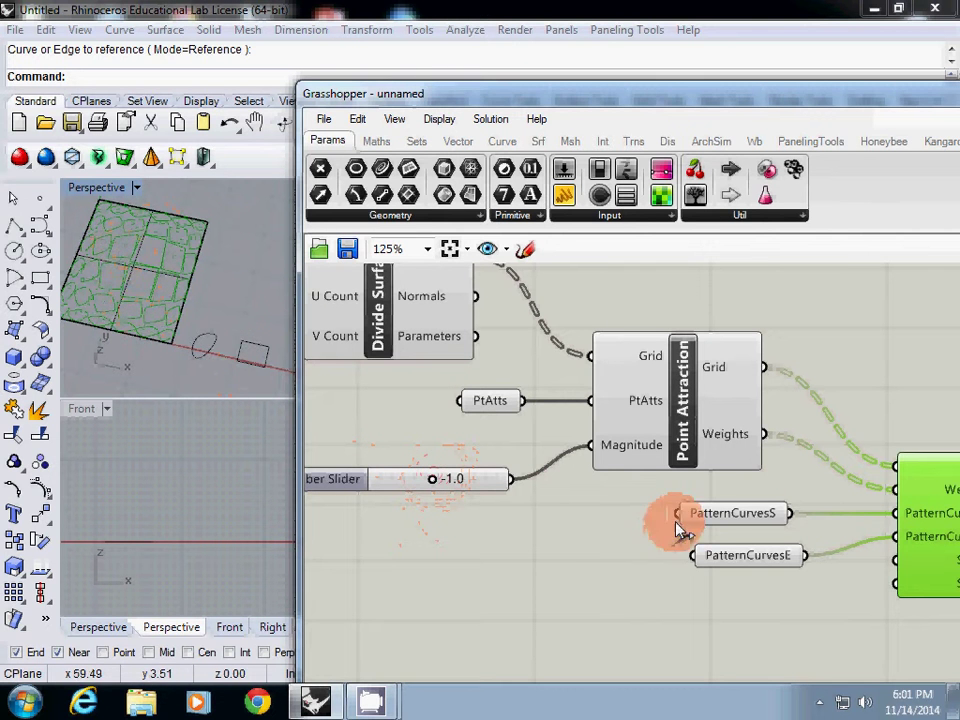
Add a Scale component beyond Morph 2D Mean, feed the morphed Curves into its Geometry input and leave space between the two components.
click(716, 520)
scroll(486, 508, down, 3)
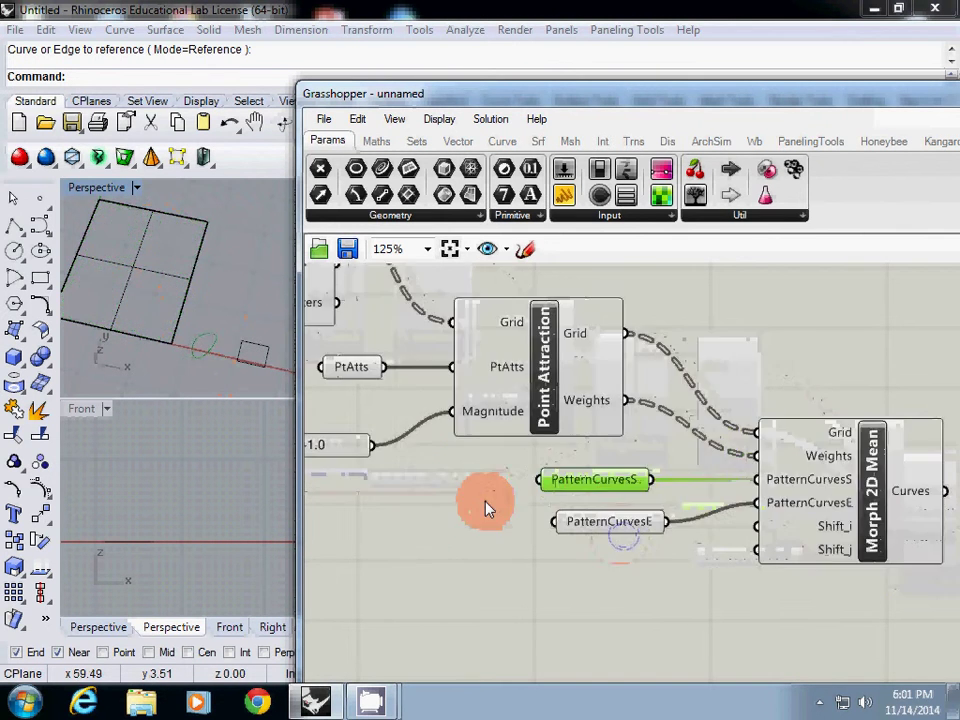
right_drag(571, 530, 497, 523)
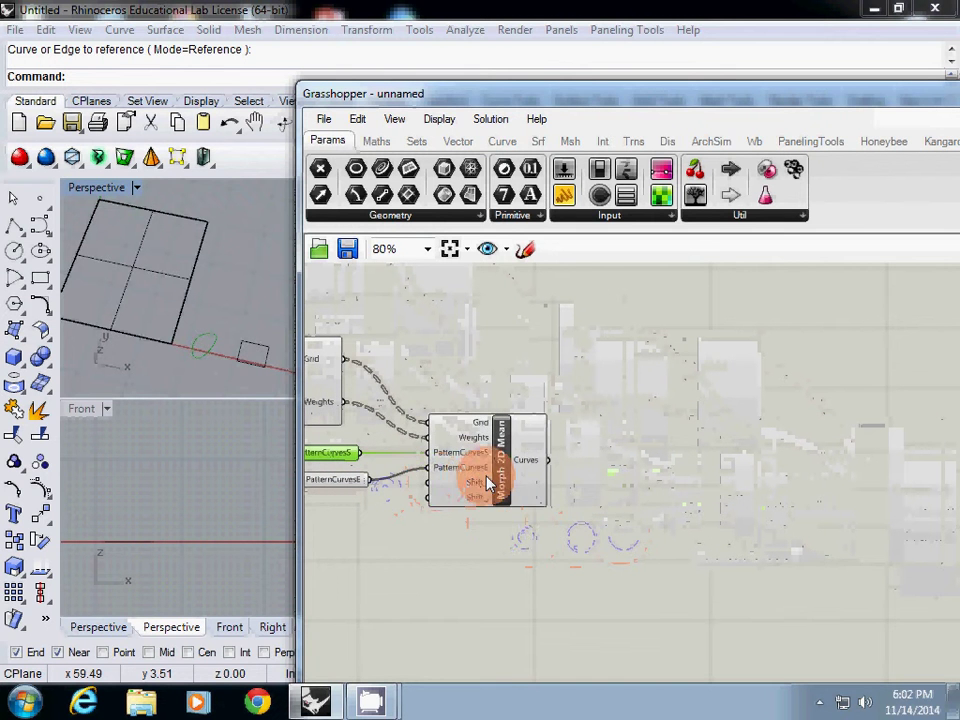
click(486, 477)
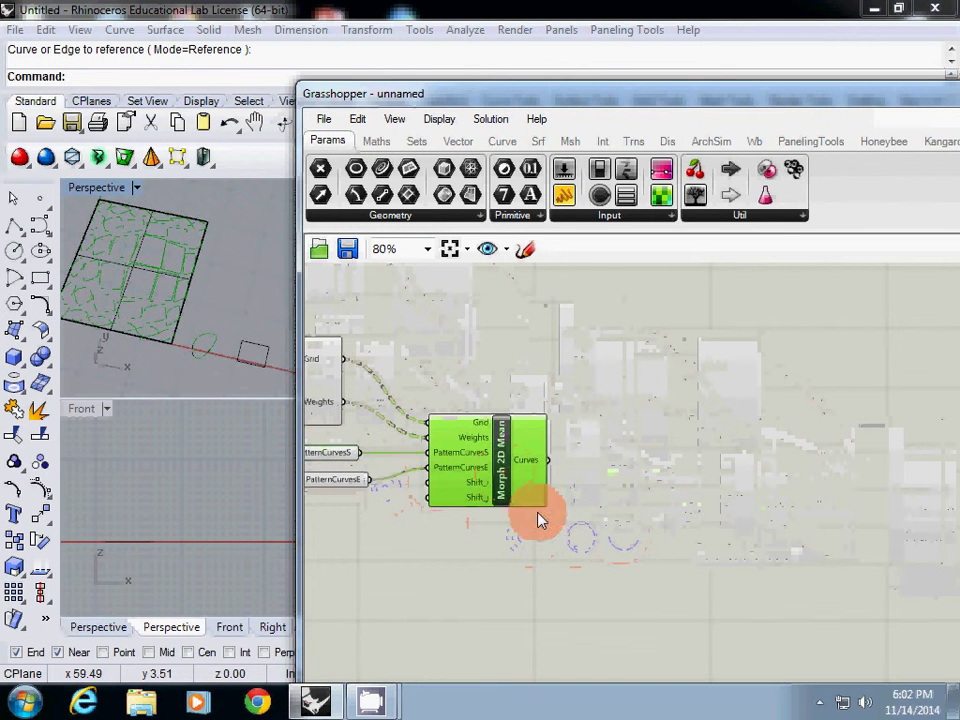
right_drag(684, 506, 623, 505)
scroll(622, 505, up, 4)
double_click(645, 505)
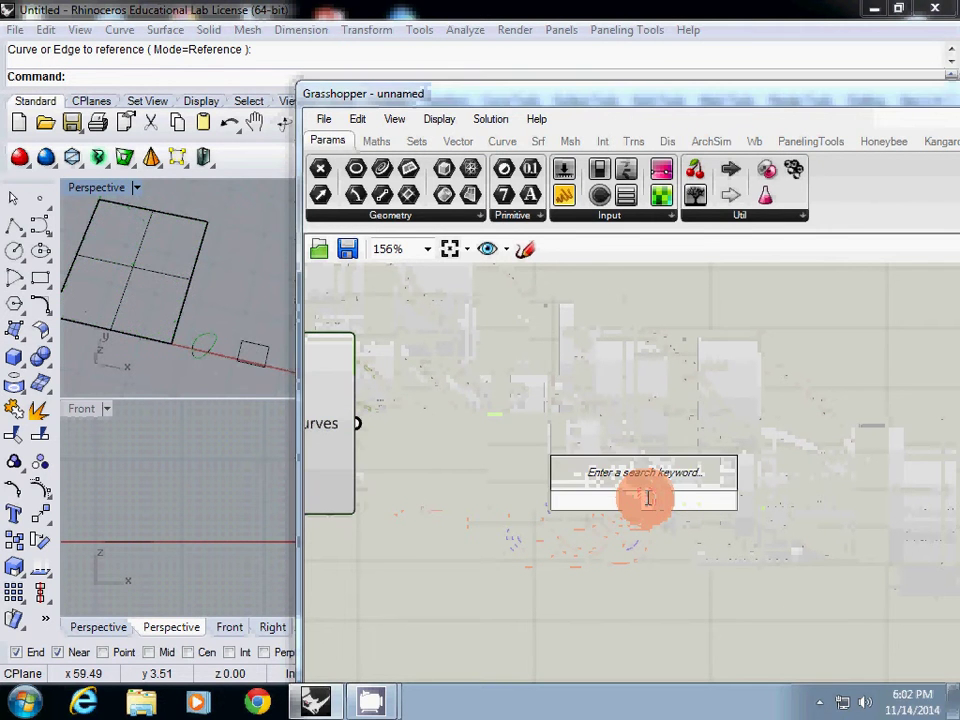
text(sca)
click(626, 478)
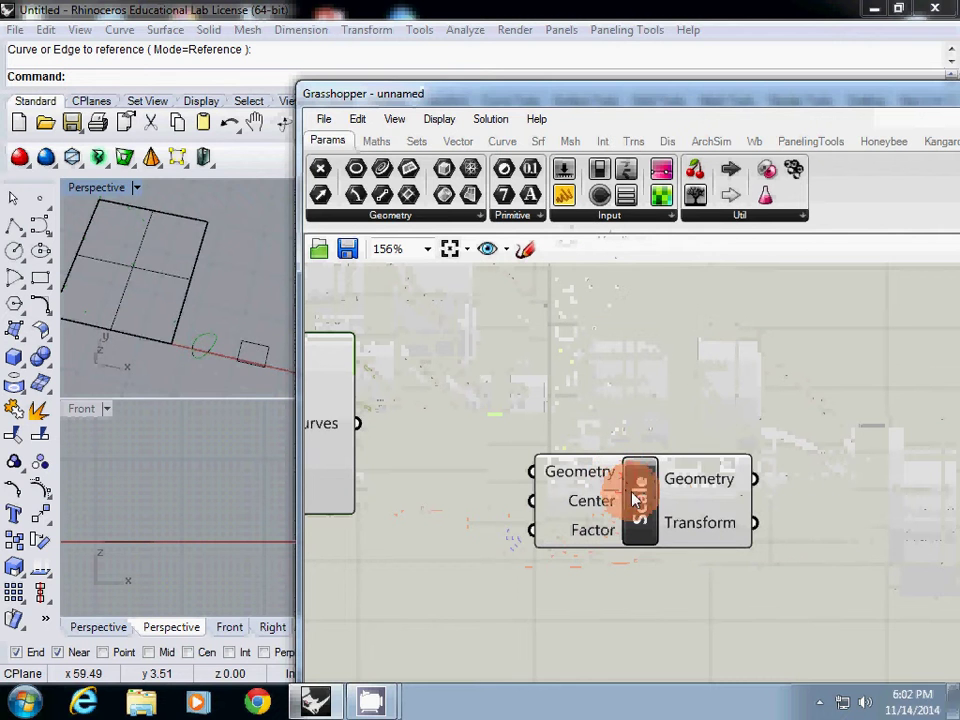
drag(375, 440, 531, 471)
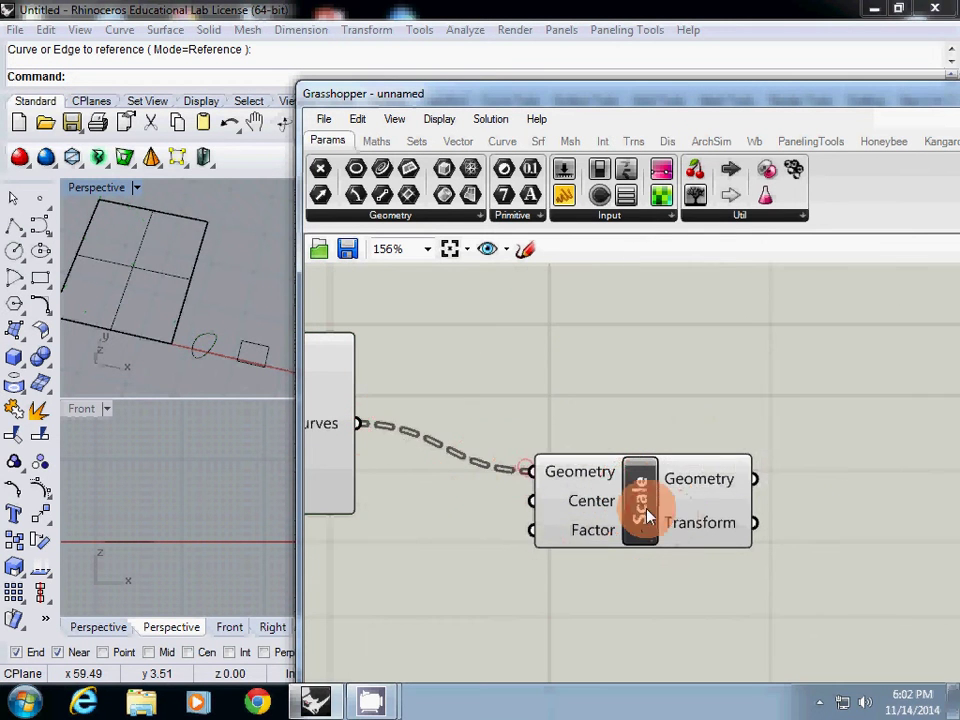
drag(643, 497, 803, 469)
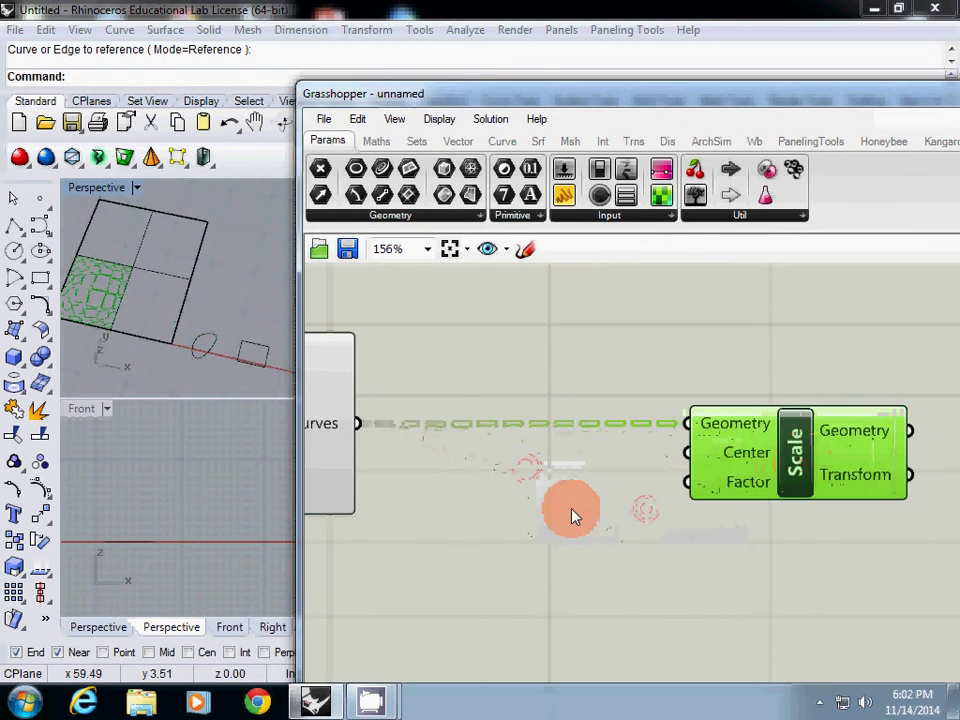
Add an Area component between Morph 2D Mean and Scale, fed by the morphed Curves, and connect its Centroid to Scale's Center.
double_click(497, 548)
text(area)
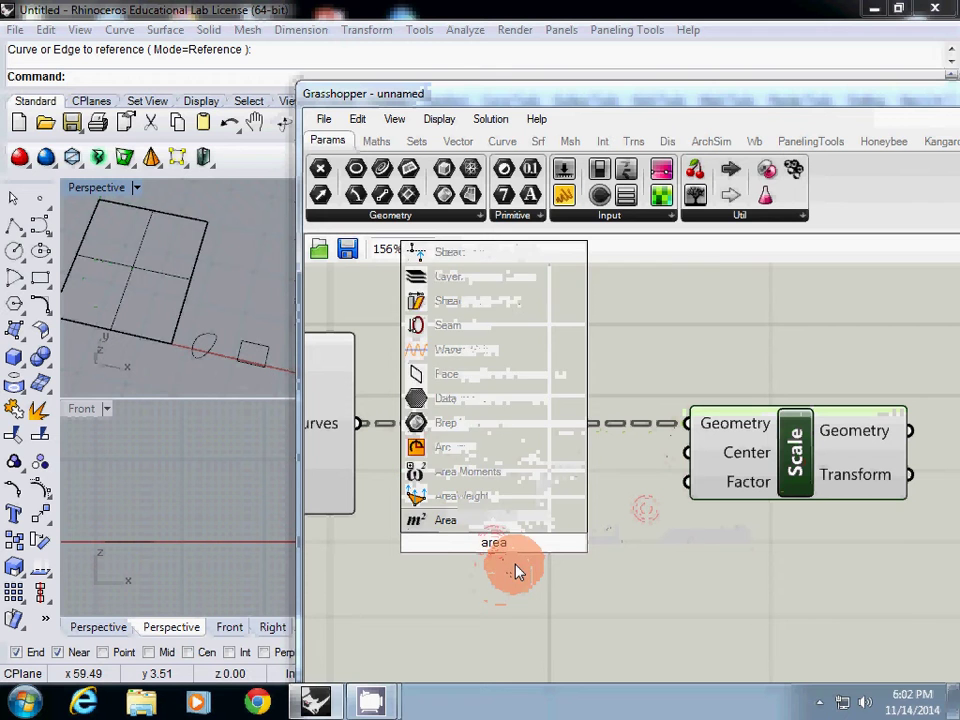
key(Return)
drag(484, 538, 520, 541)
drag(358, 423, 421, 546)
drag(633, 561, 686, 453)
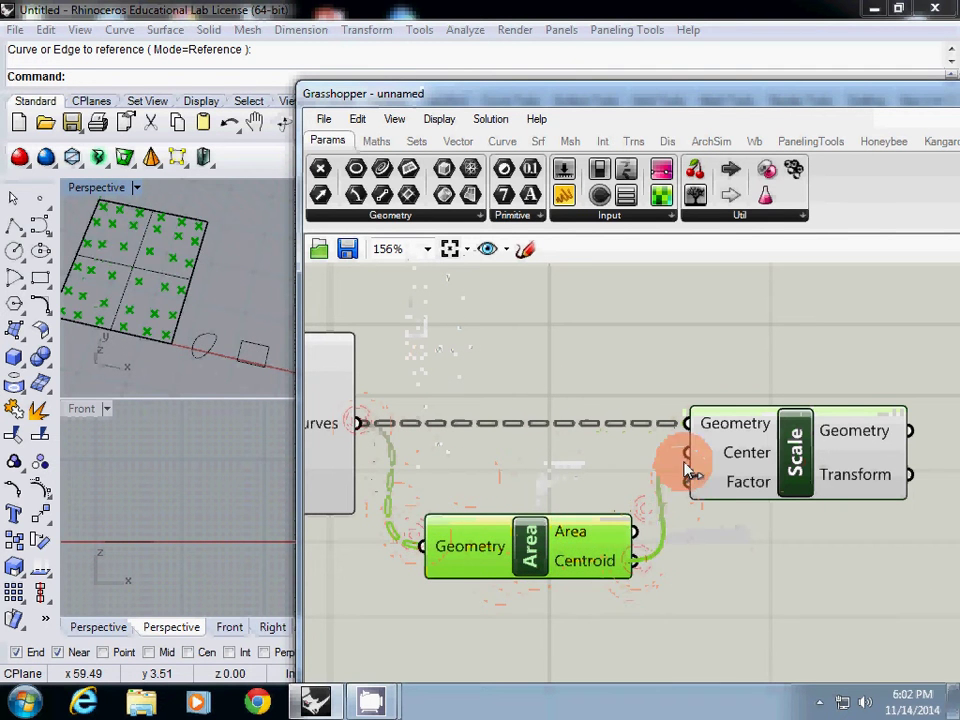
drag(540, 562, 540, 496)
Add a number slider starting from 0.8, connect it to Scale's Factor input and set it to 0.9.
click(521, 598)
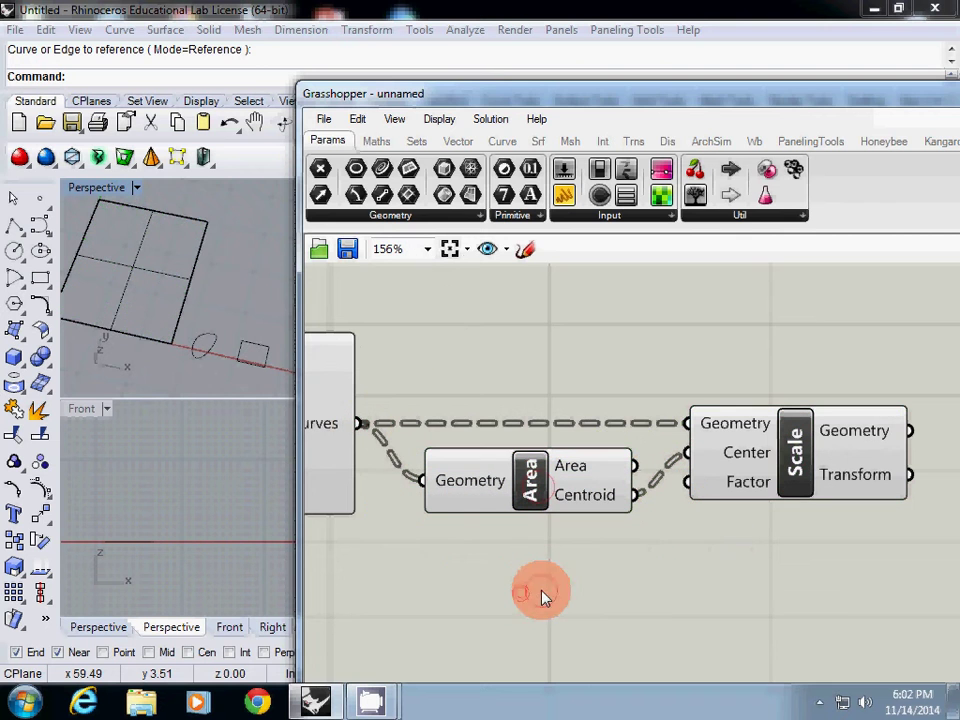
click(512, 600)
double_click(512, 598)
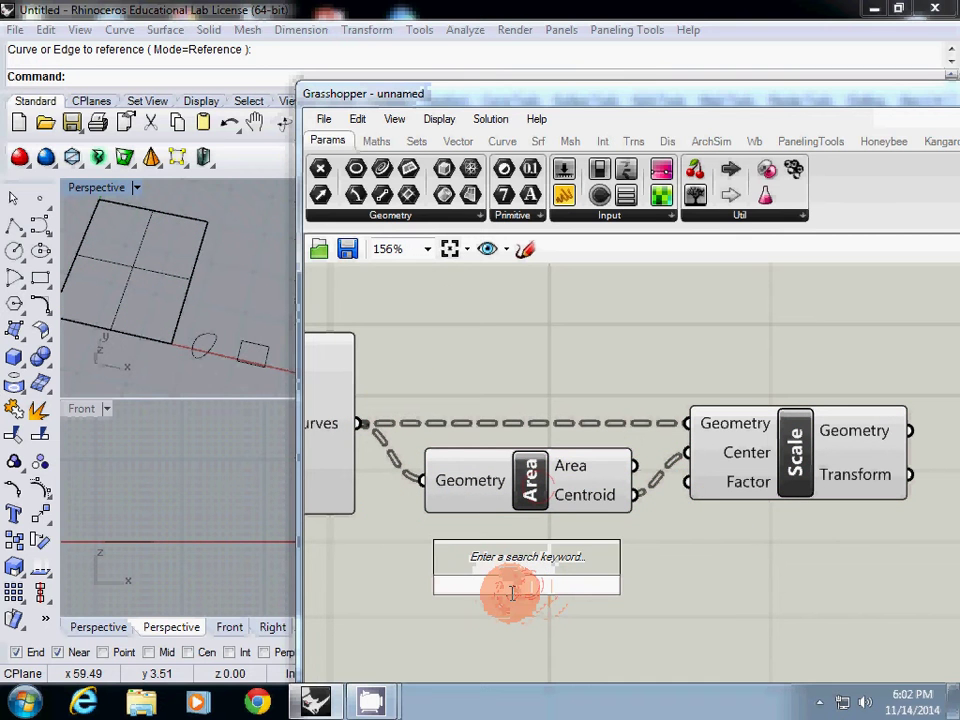
text(0.8)
key(Return)
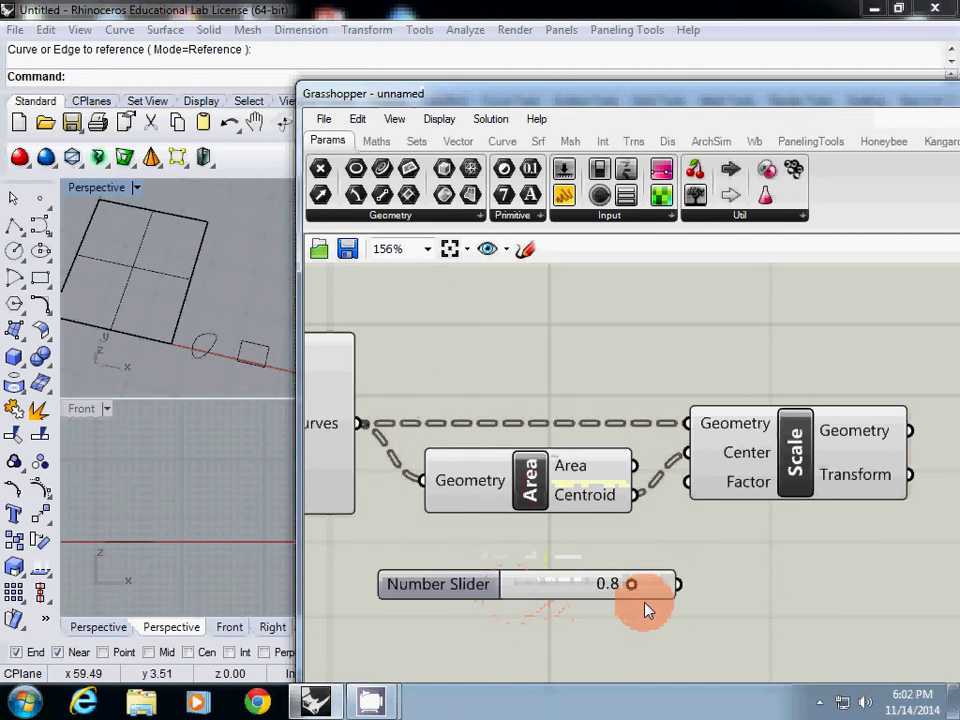
drag(678, 585, 688, 482)
click(789, 490)
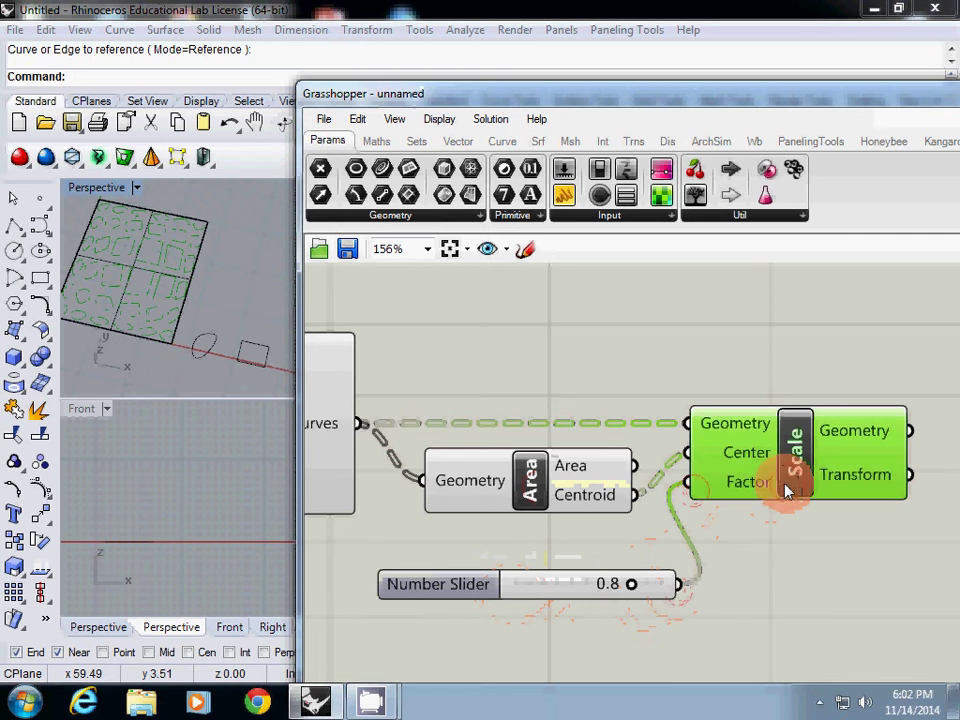
mouse_move(632, 594)
mouse_down()
mouse_move(580, 584)
mouse_move(645, 584)
mouse_up()
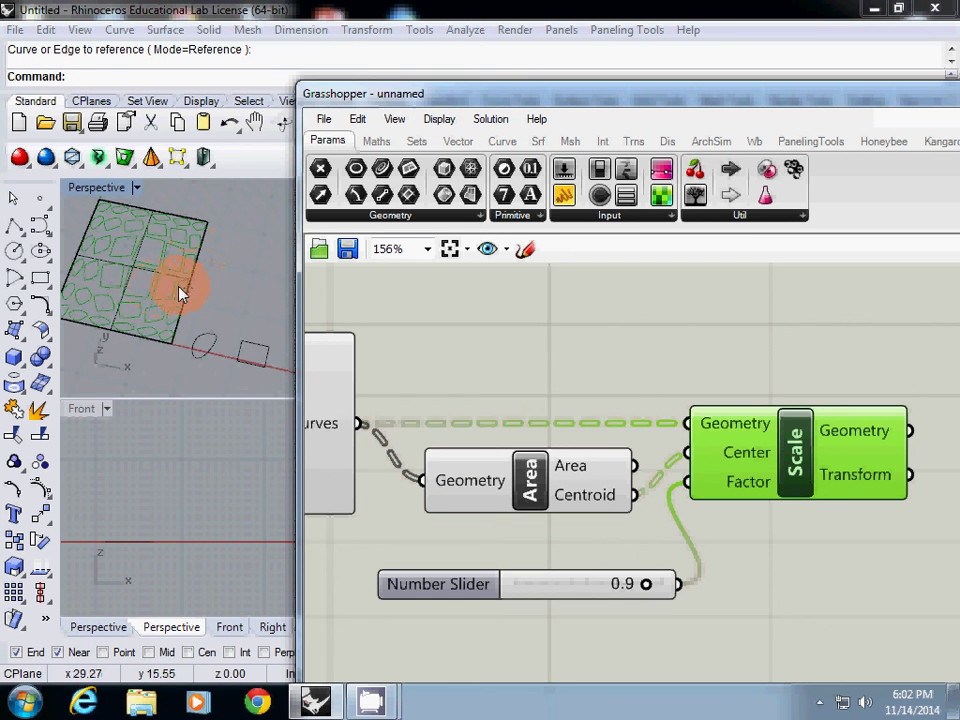
mouse_move(360, 700)
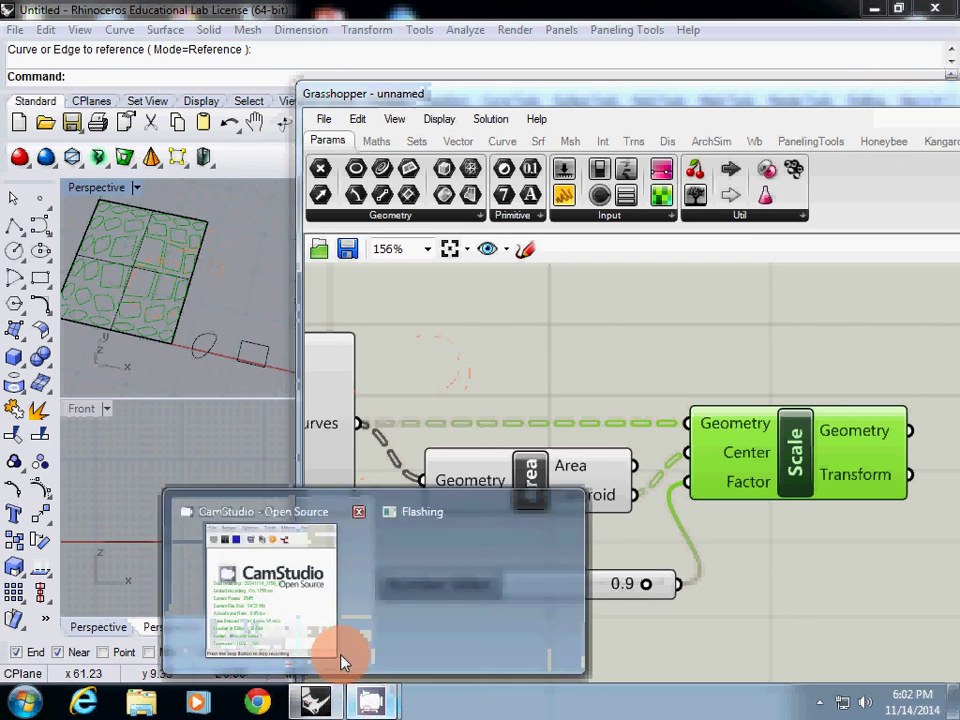